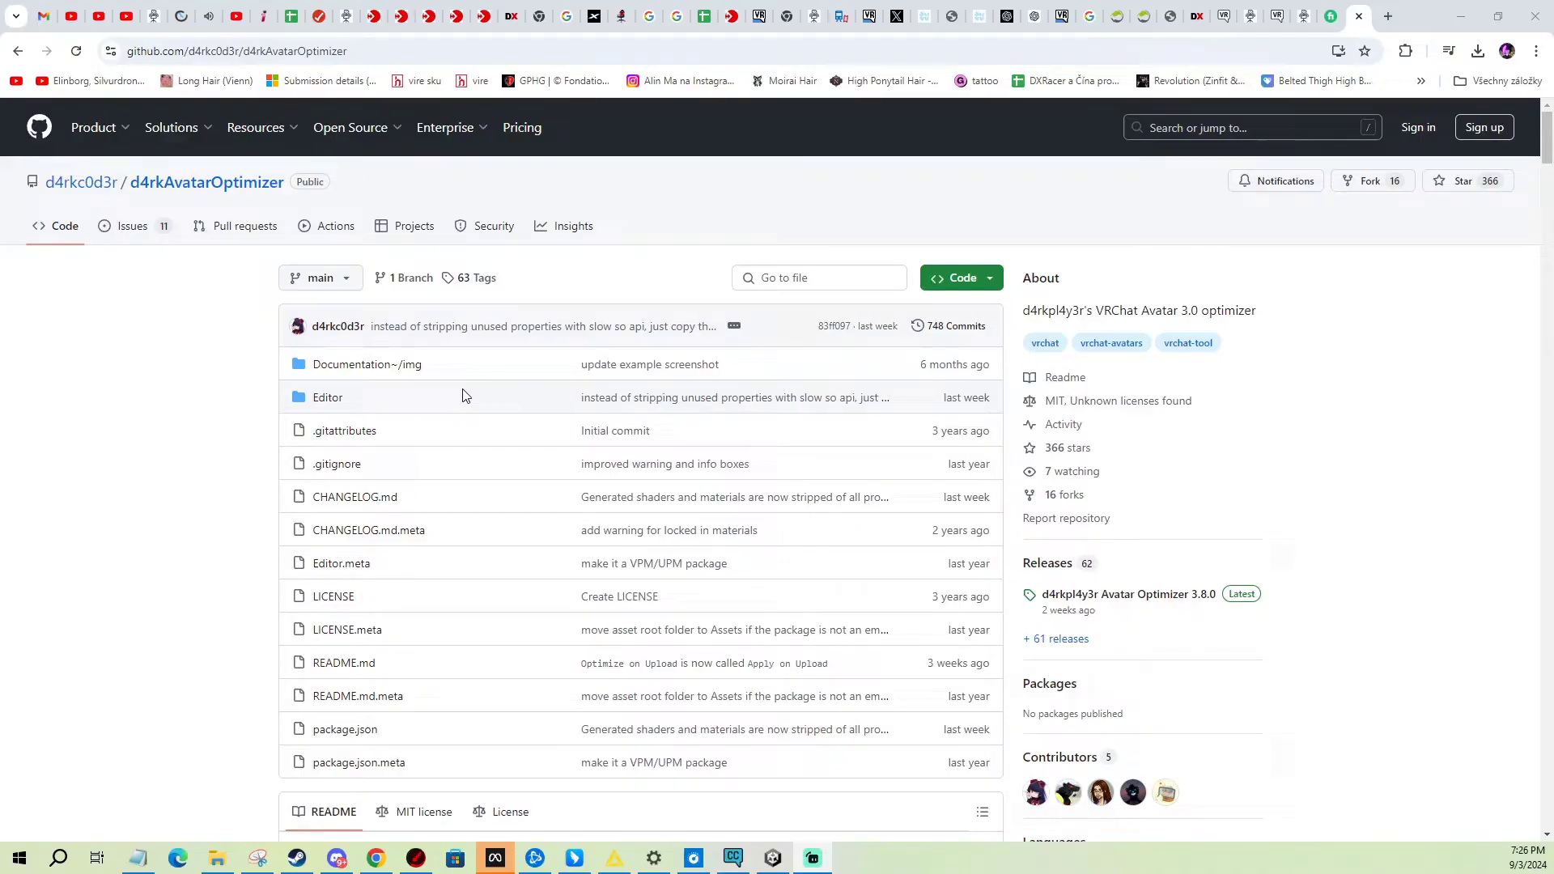
- Scroll the d4rkAvatarOptimizer README down to its How to Use and Installation sections
{"action": "mouse_move", "coordinate": [502, 327]}
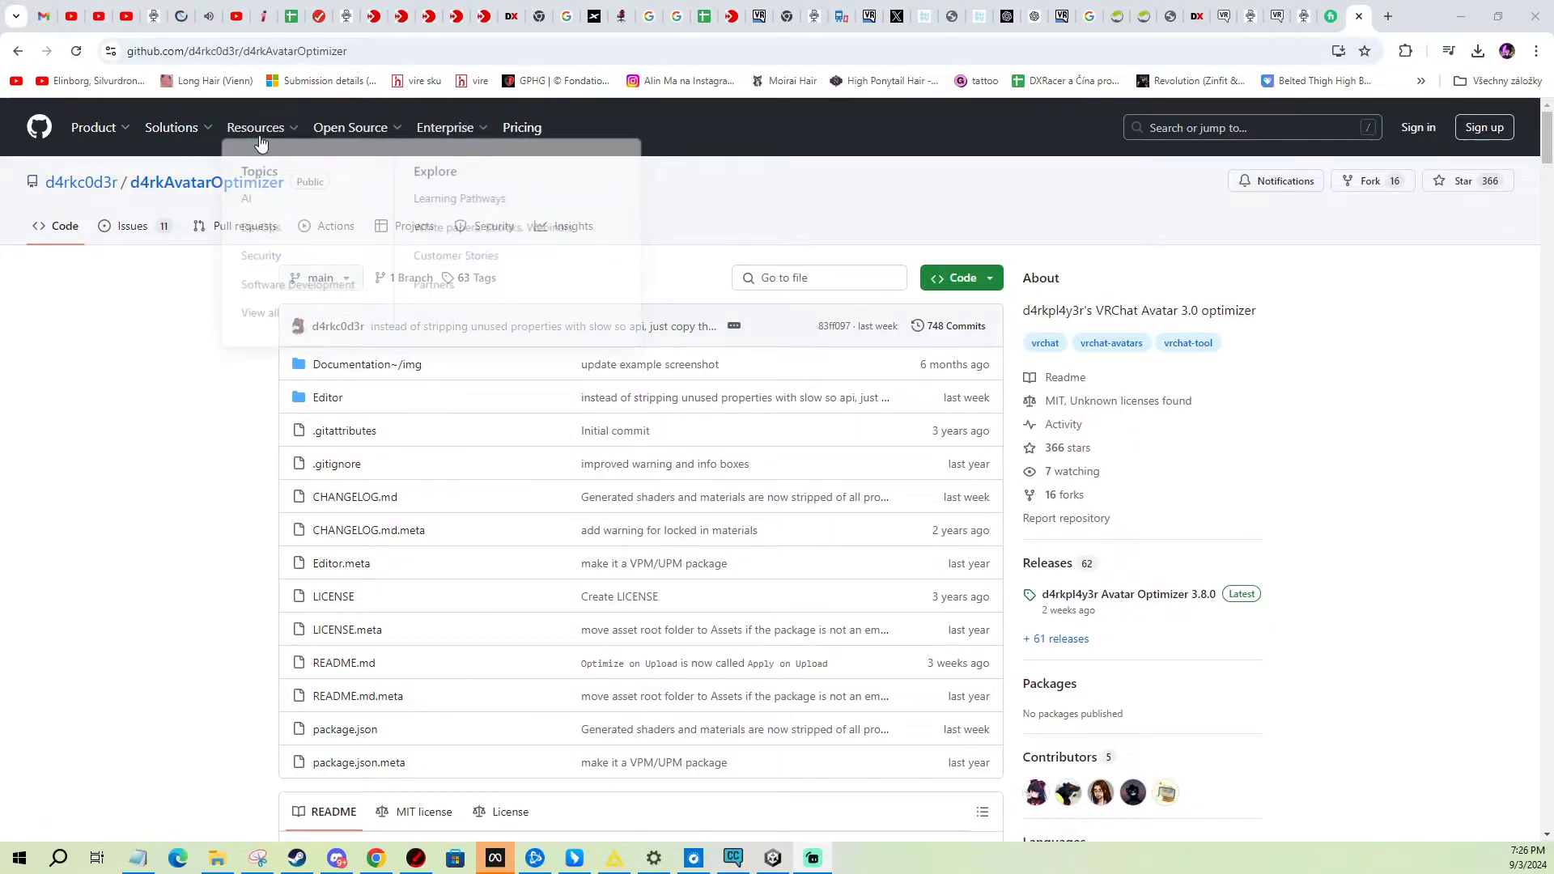
{"action": "scroll", "coordinate": [492, 278], "scroll_direction": "down", "scroll_amount": 10}
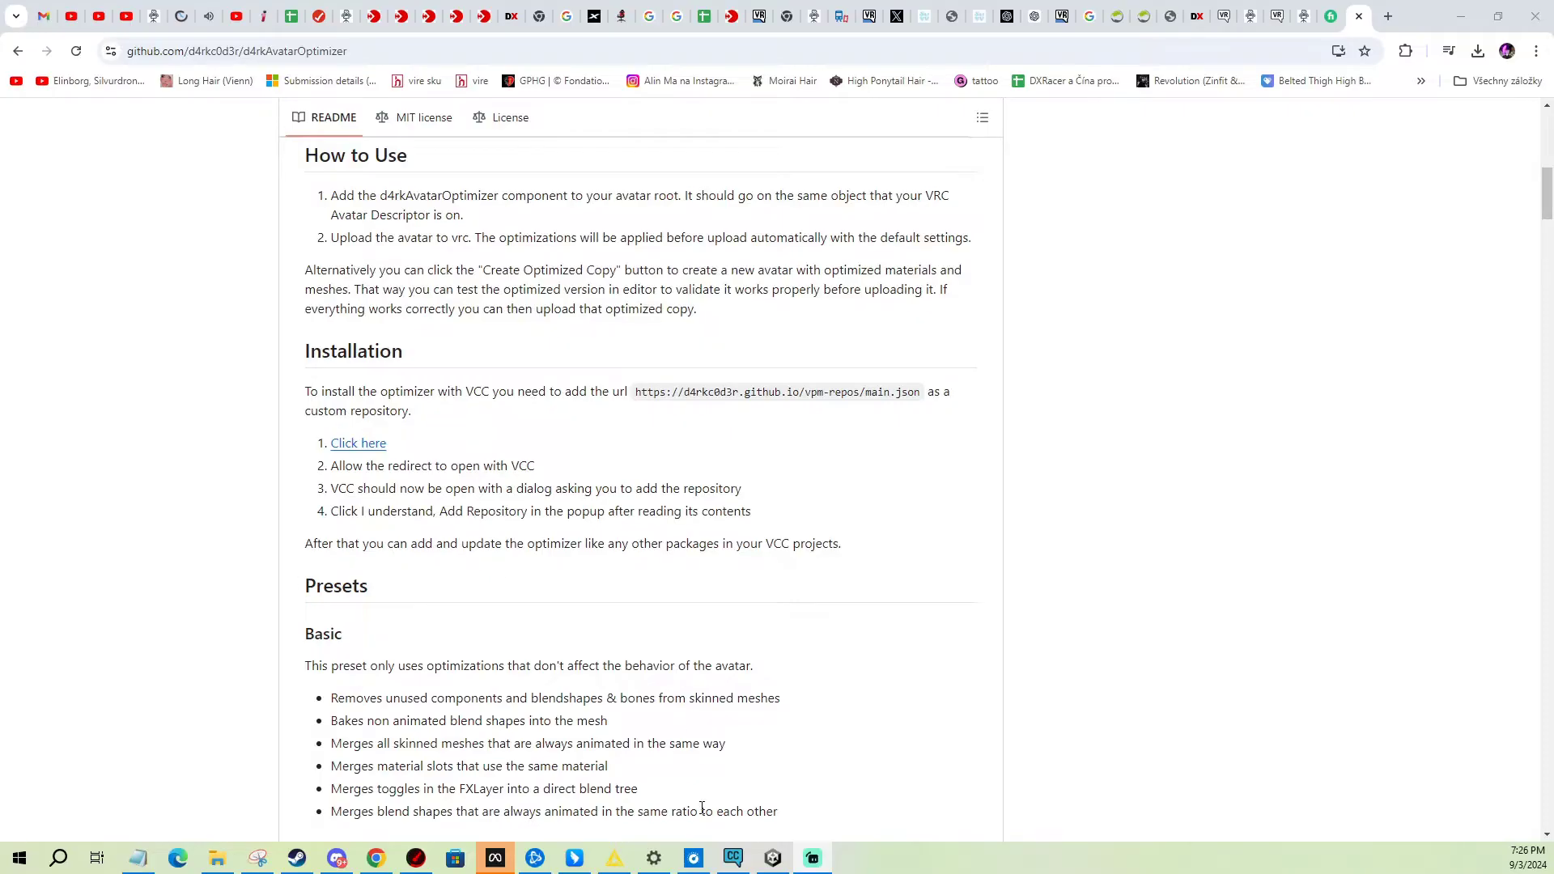
- Confirm in Creator Companion that d4rkAvatarOptimizer 3.8.0 is installed, then return to GitHub
{"action": "left_click", "coordinate": [732, 858]}
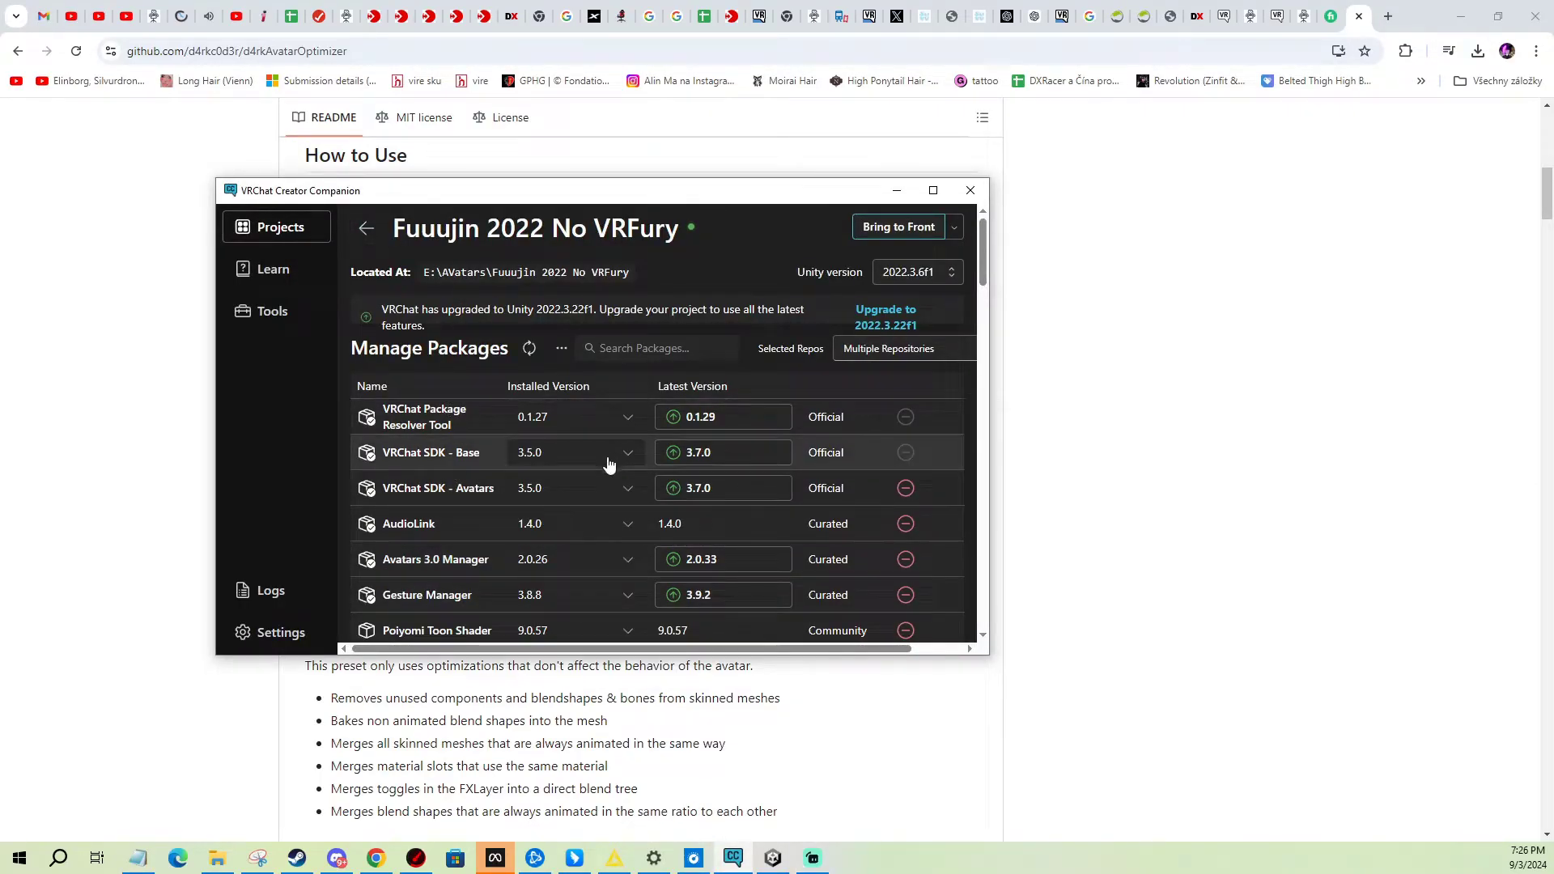
{"action": "scroll", "coordinate": [693, 446], "scroll_direction": "down", "scroll_amount": 6}
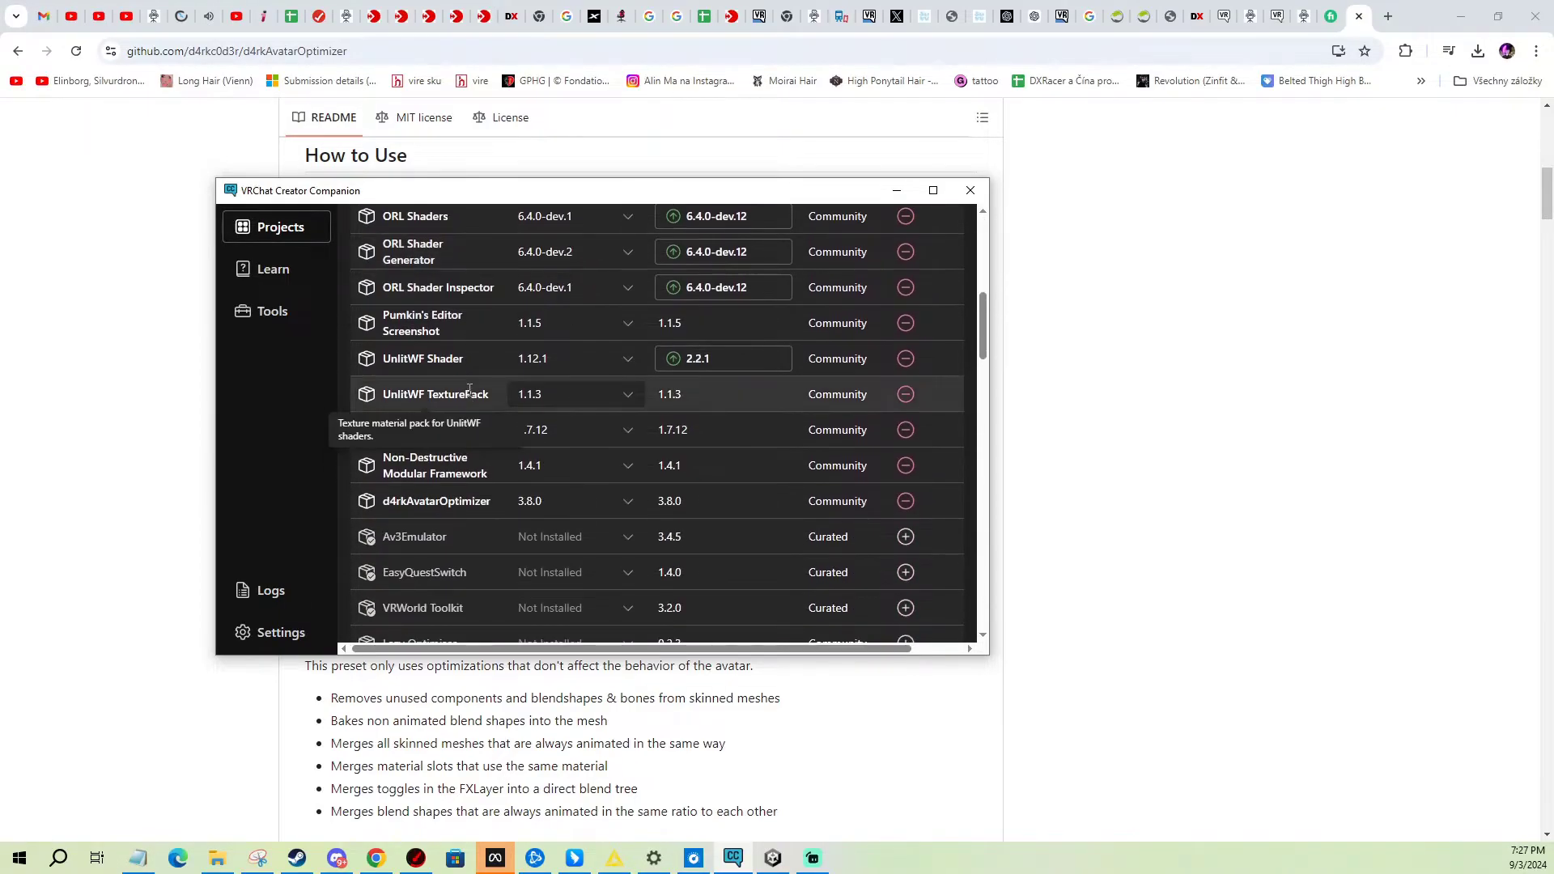
{"action": "left_click", "coordinate": [611, 513]}
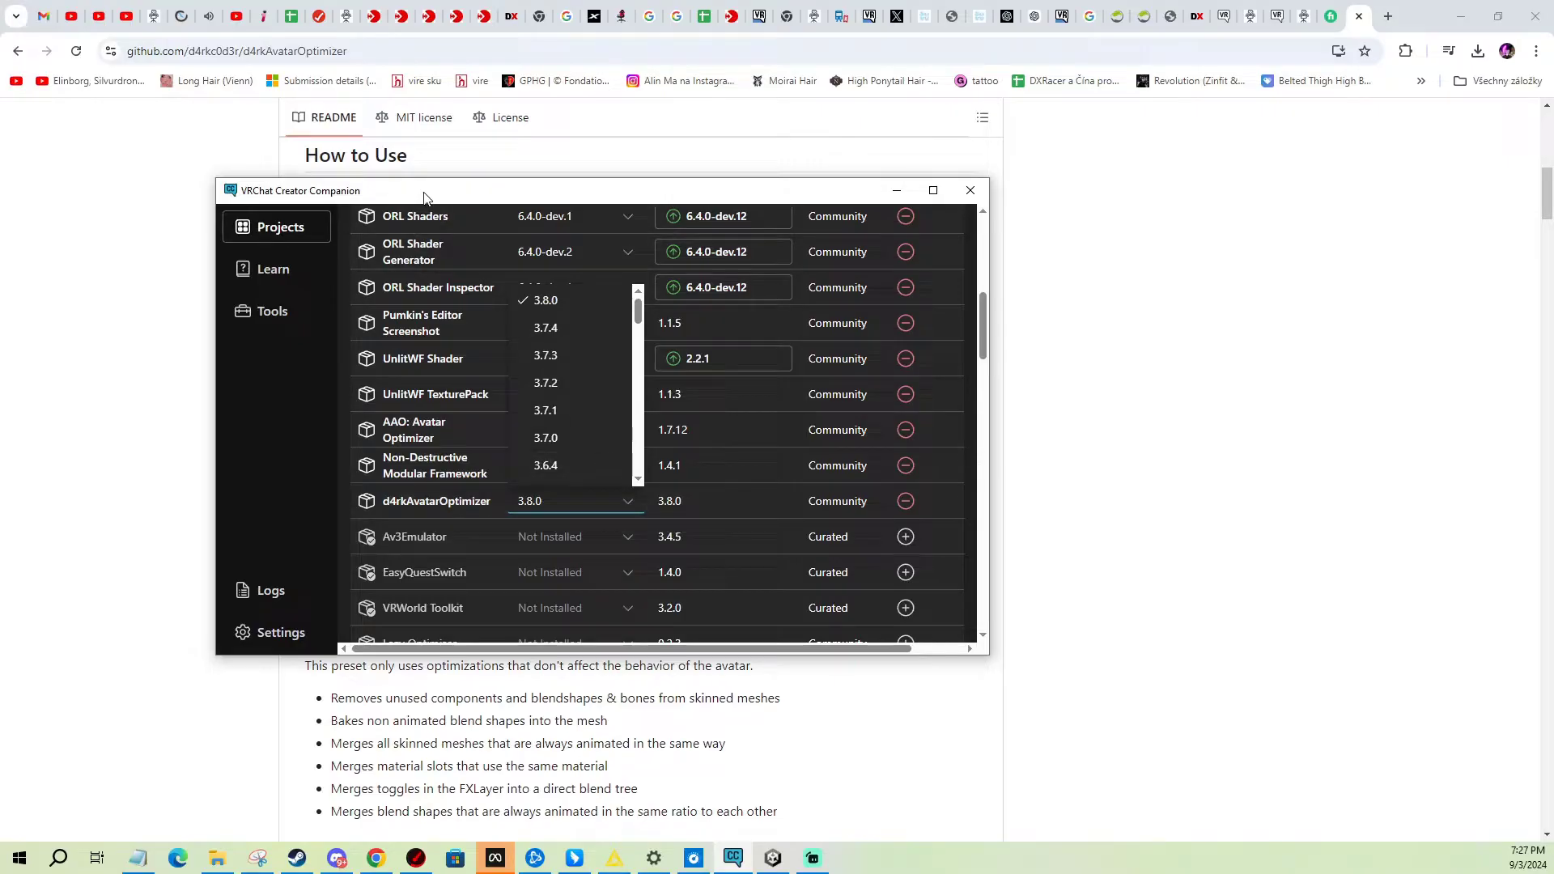
{"action": "left_click", "coordinate": [122, 297]}
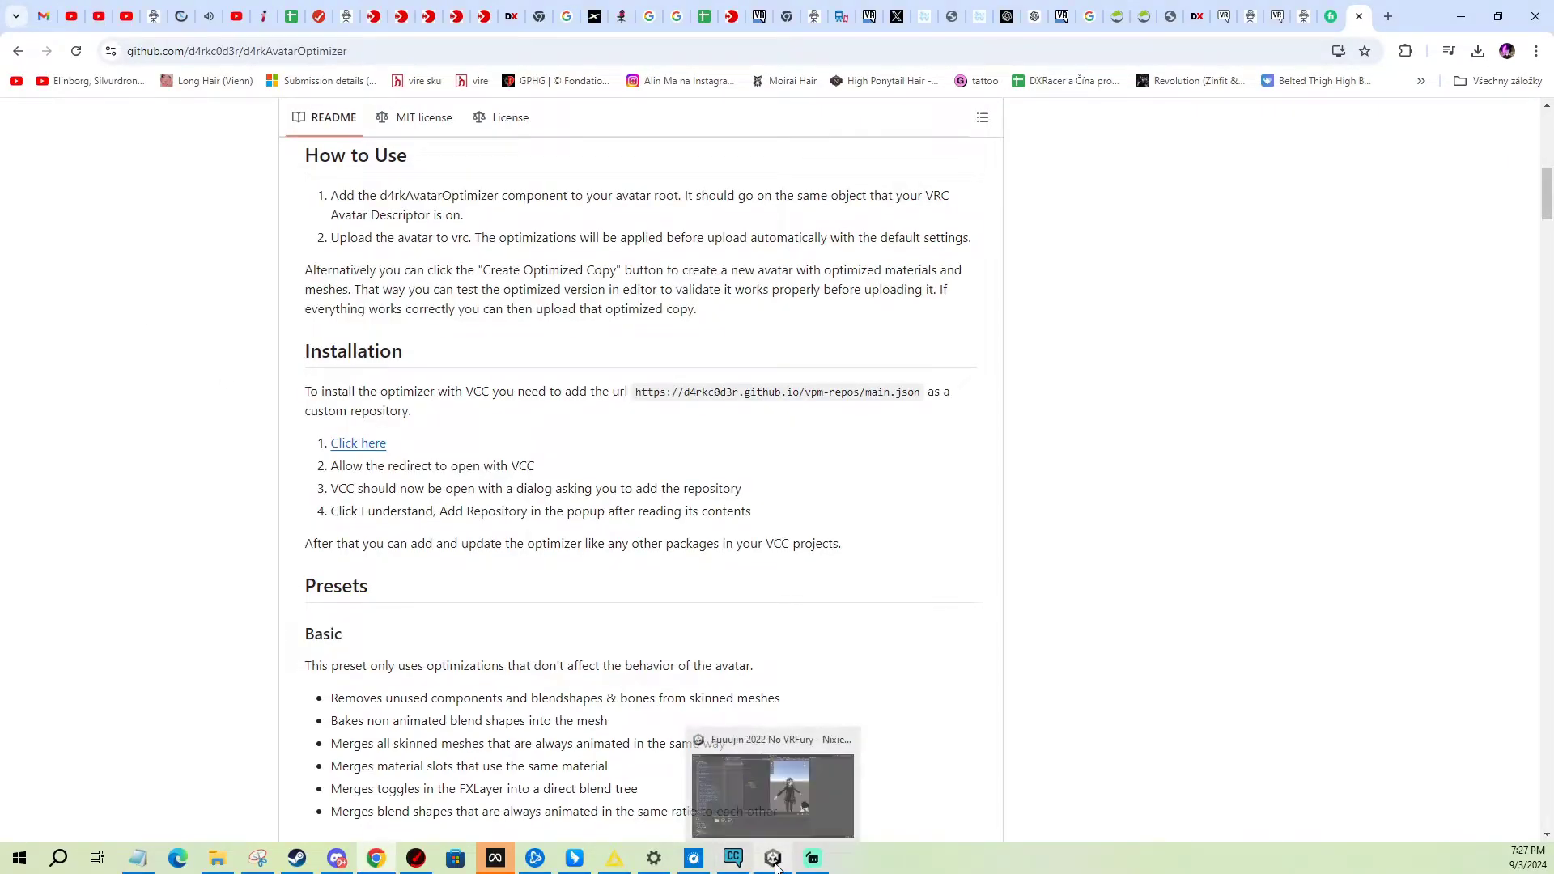
- Select the avatar in Unity and open Tools > d4rkpl4y3r > Avatar Optimizer Settings
{"action": "left_click", "coordinate": [801, 777]}
{"action": "left_click", "coordinate": [931, 323]}
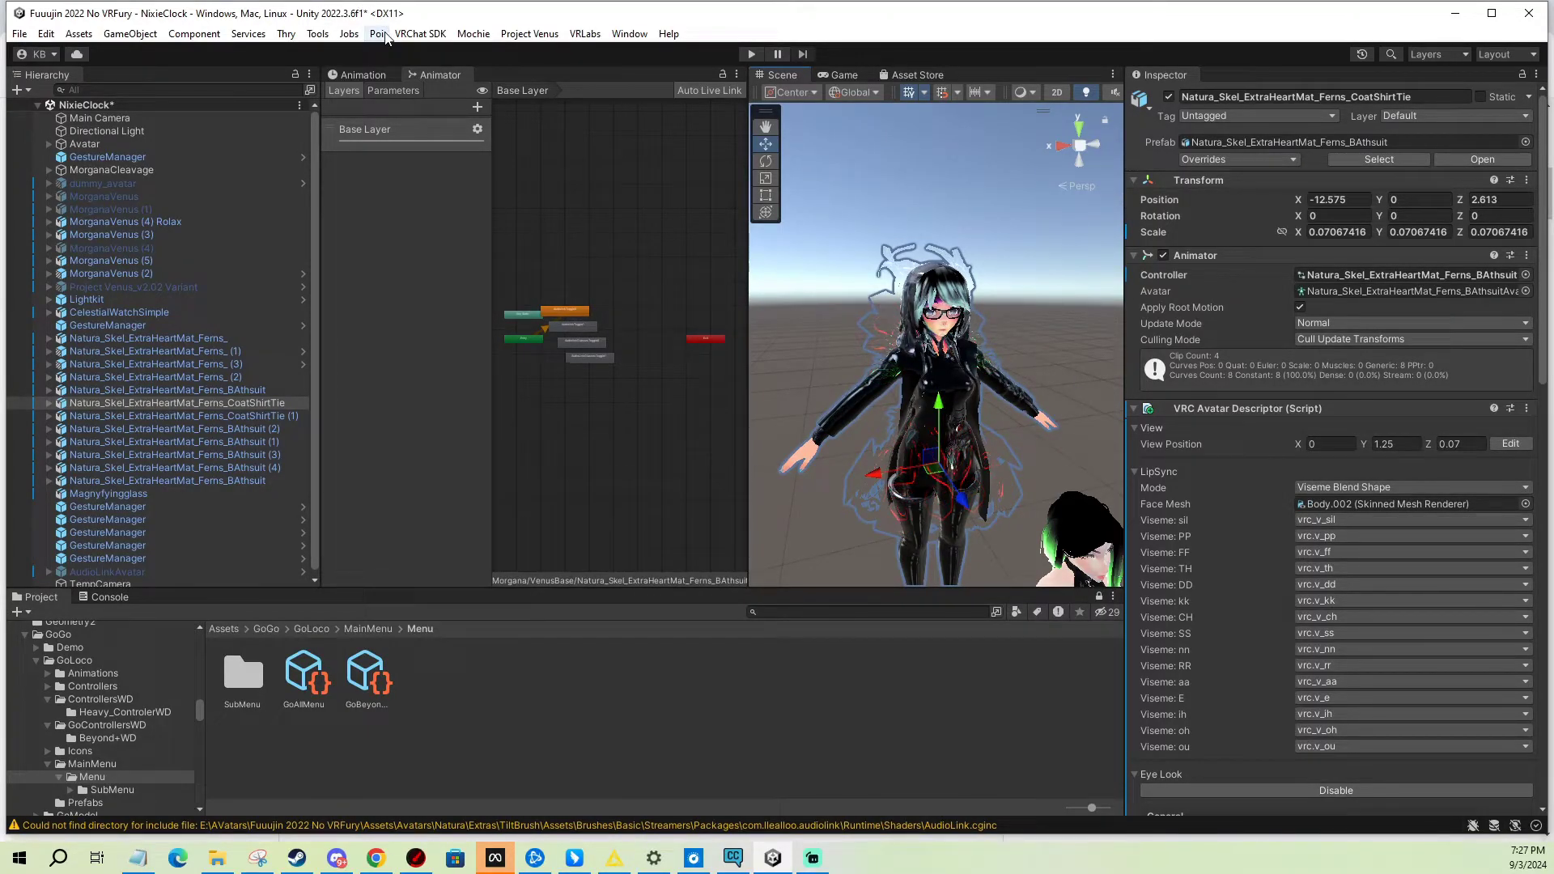
{"action": "left_click", "coordinate": [318, 34]}
{"action": "left_click", "coordinate": [318, 34]}
{"action": "left_click", "coordinate": [318, 34]}
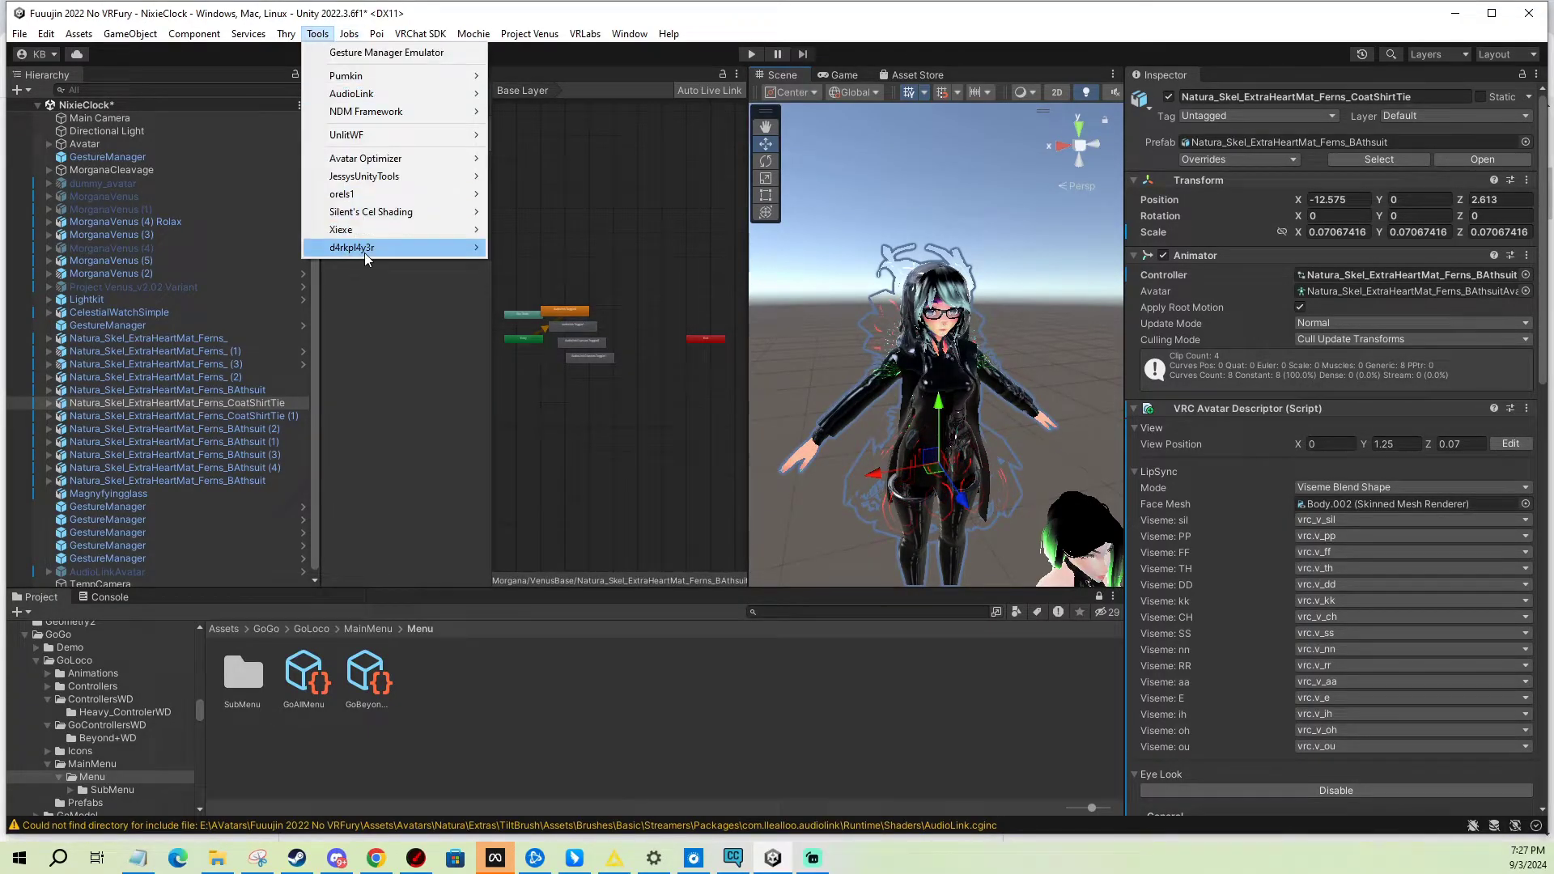
{"action": "mouse_move", "coordinate": [366, 258]}
{"action": "left_click", "coordinate": [542, 250]}
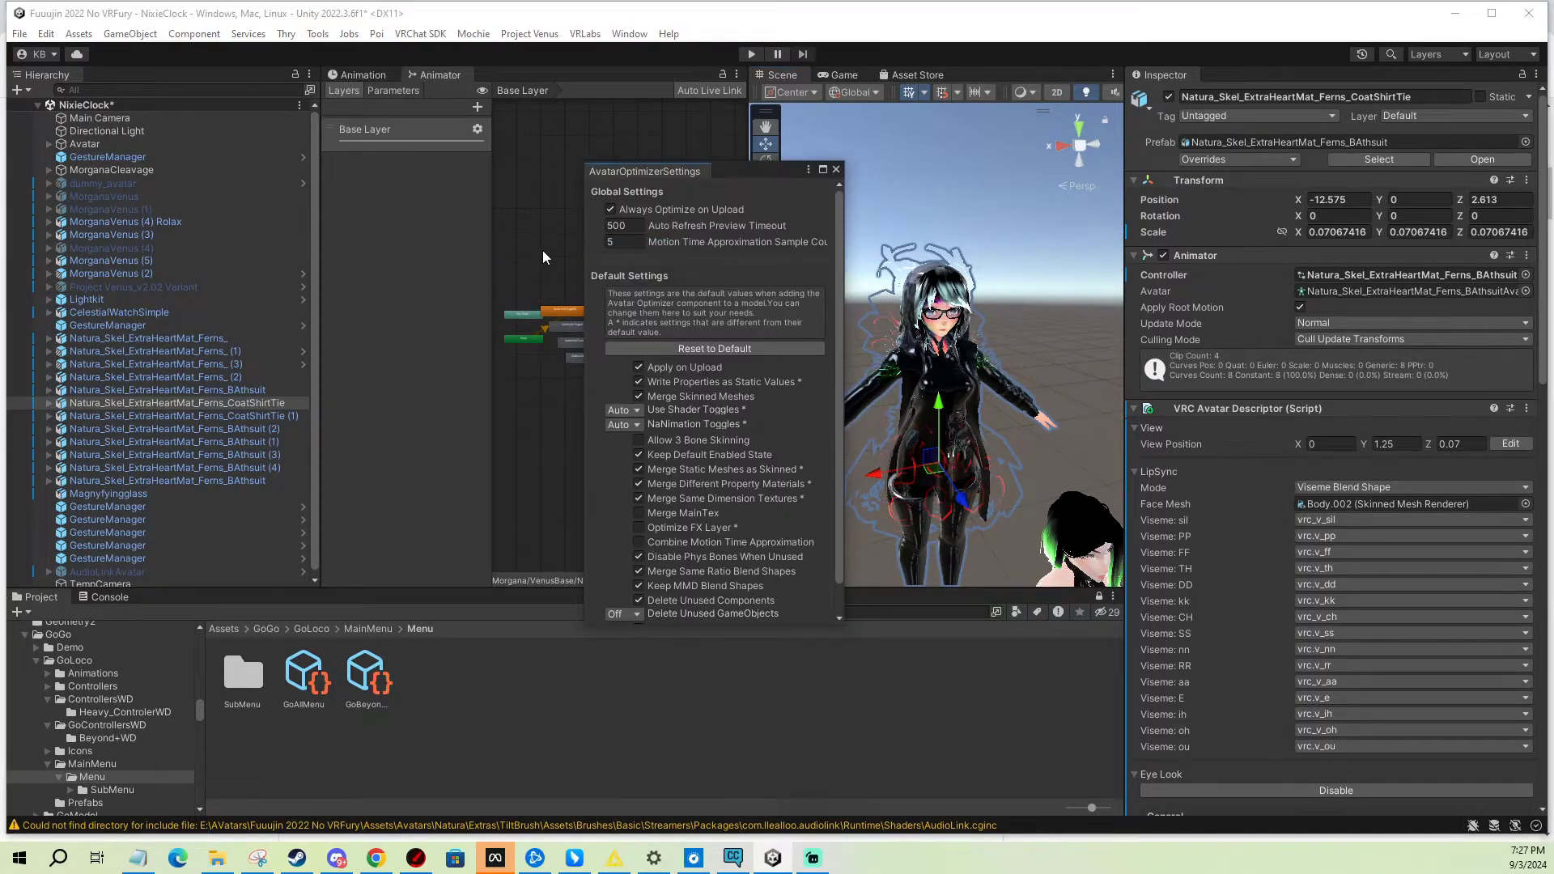
- Uncheck Always Optimize on Upload in the AvatarOptimizerSettings window
{"action": "scroll", "coordinate": [705, 356], "scroll_direction": "down", "scroll_amount": 2}
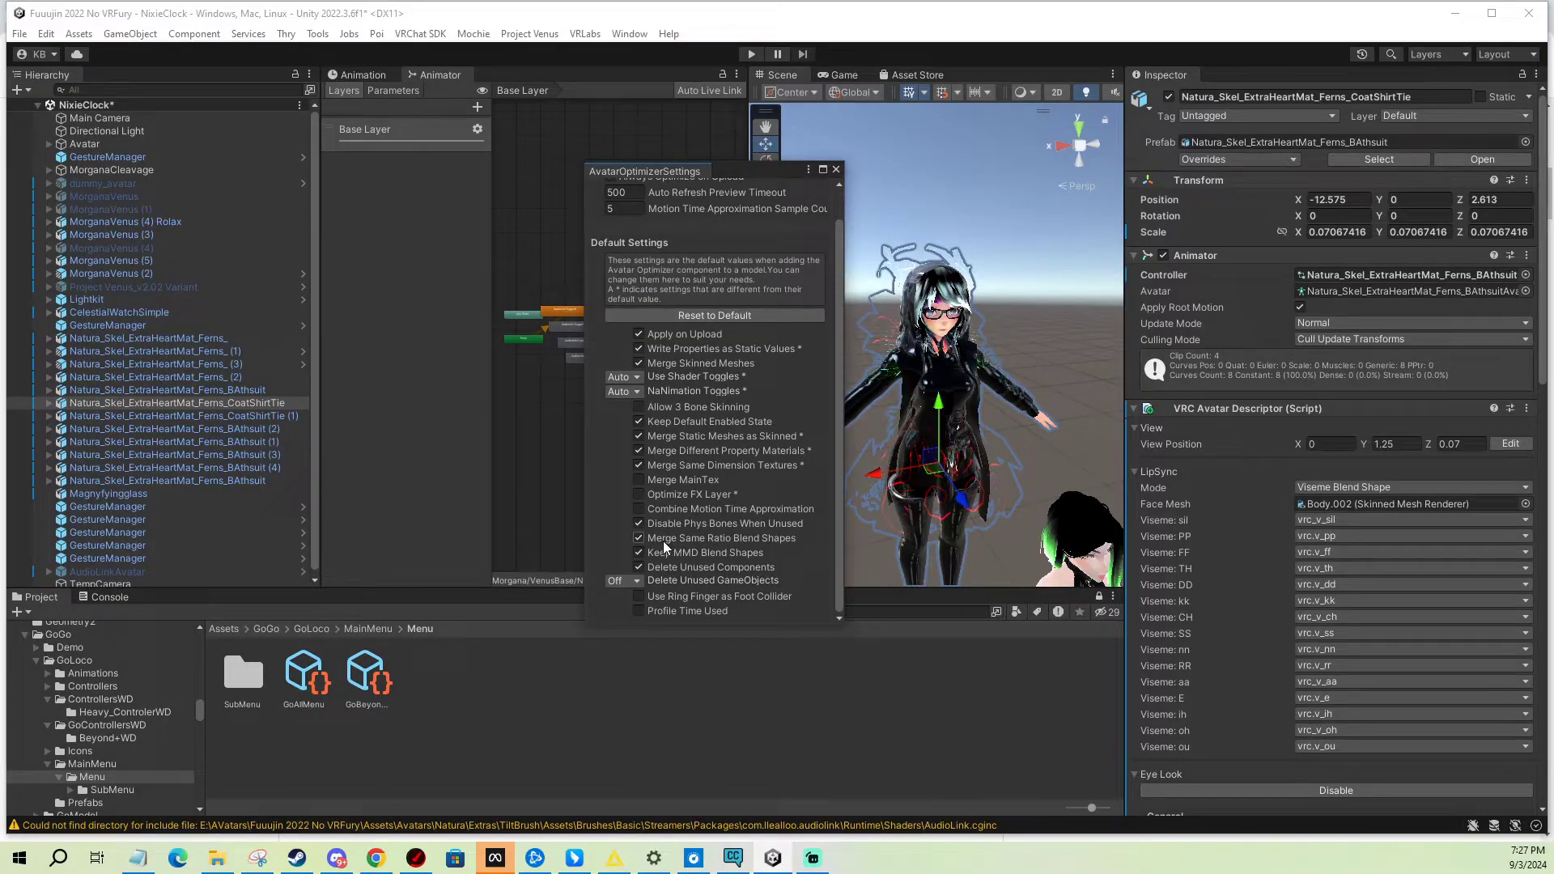
{"action": "scroll", "coordinate": [716, 317], "scroll_direction": "up", "scroll_amount": 2}
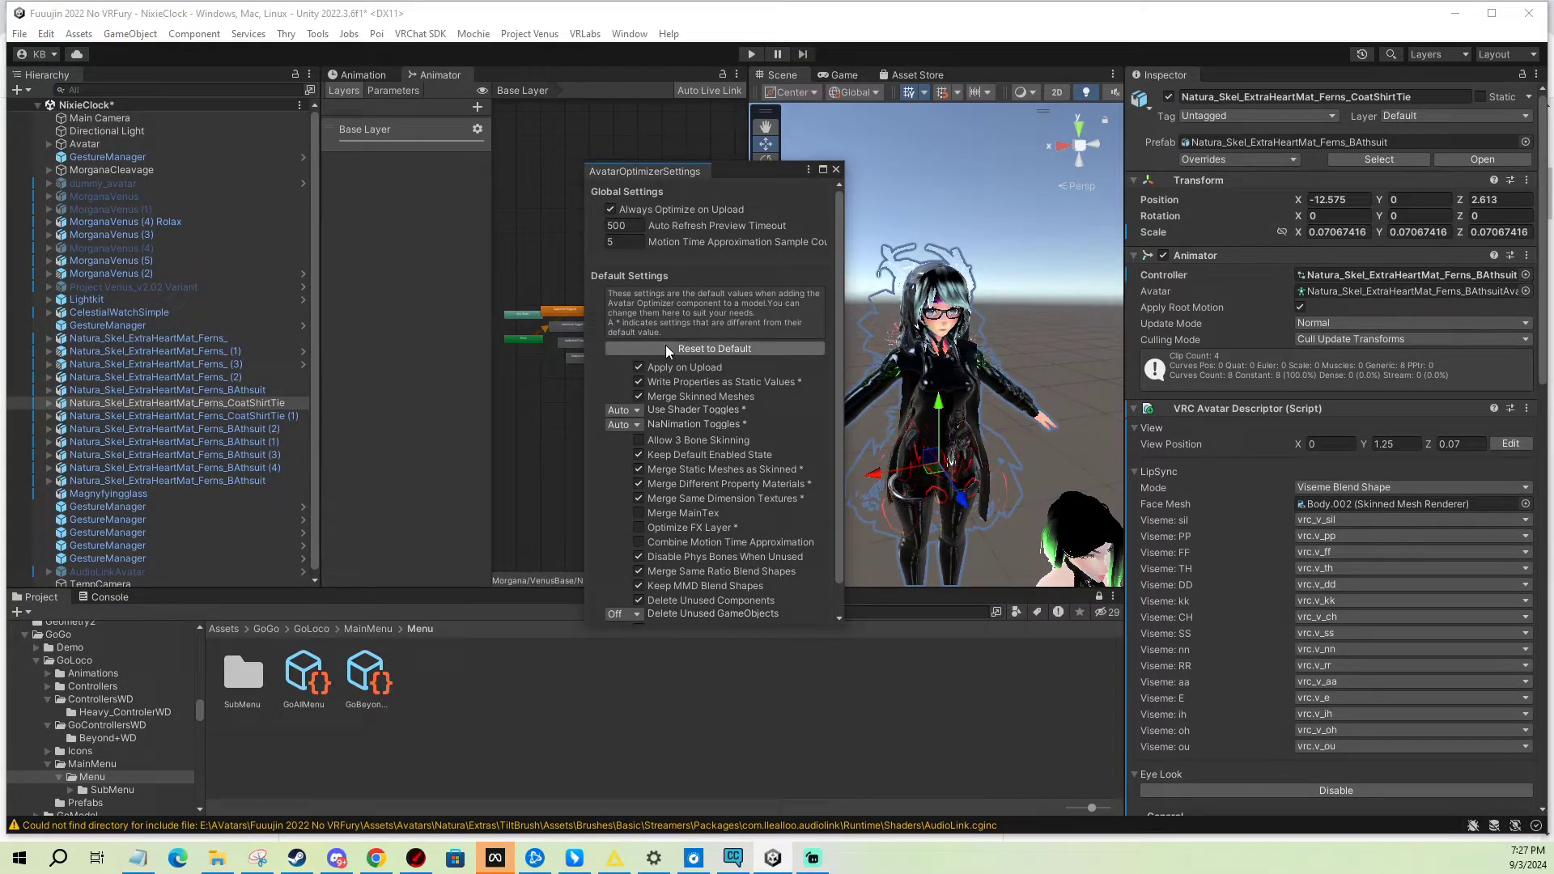
{"action": "left_click", "coordinate": [611, 210]}
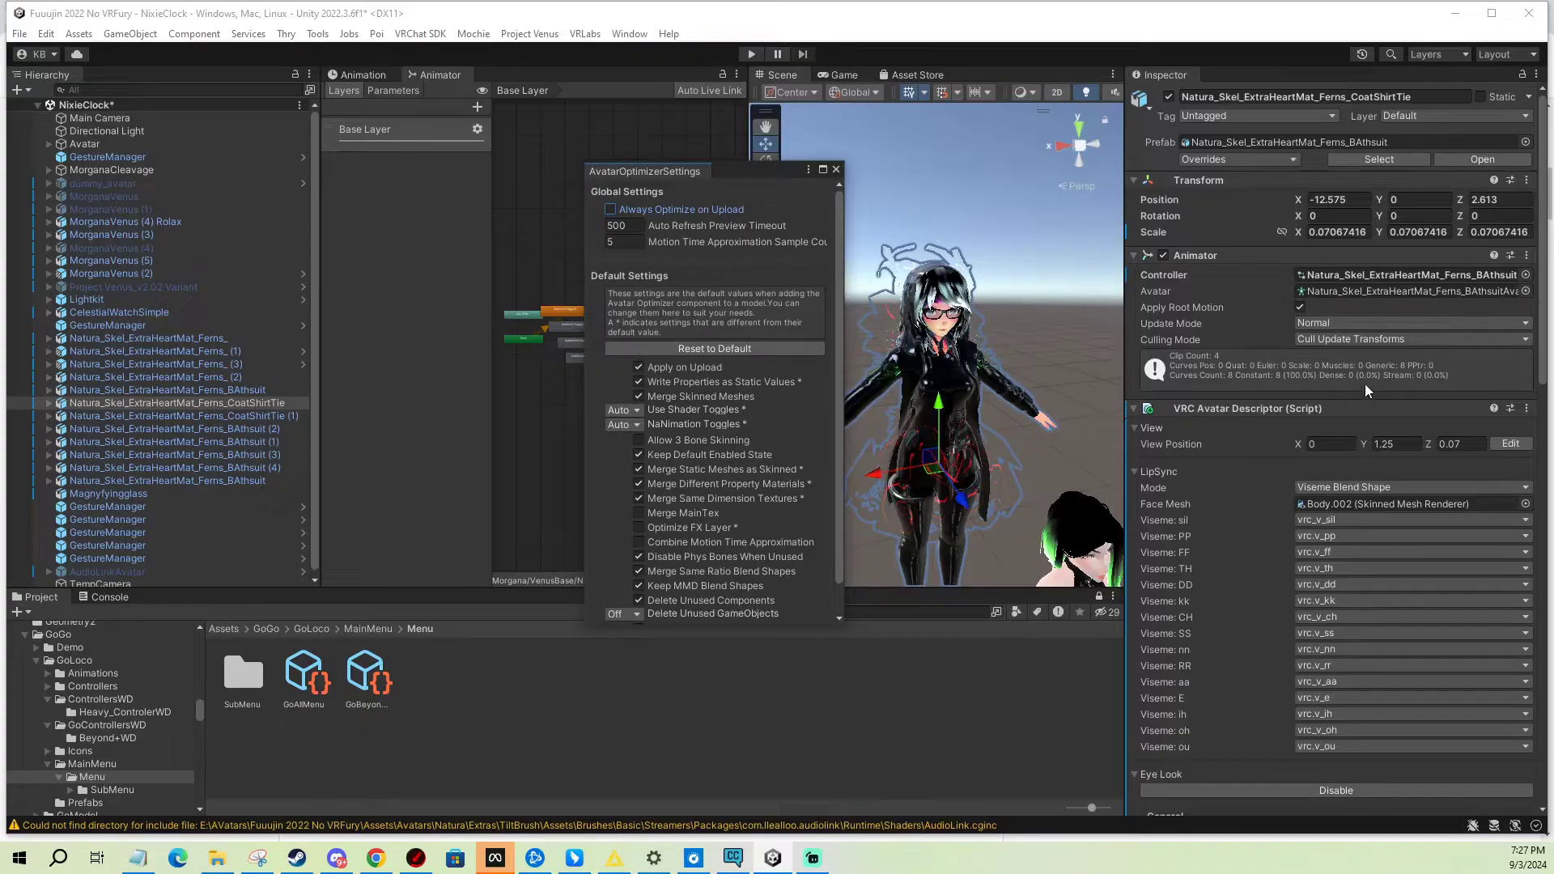
{"action": "scroll", "coordinate": [1365, 385], "scroll_direction": "down", "scroll_amount": 15}
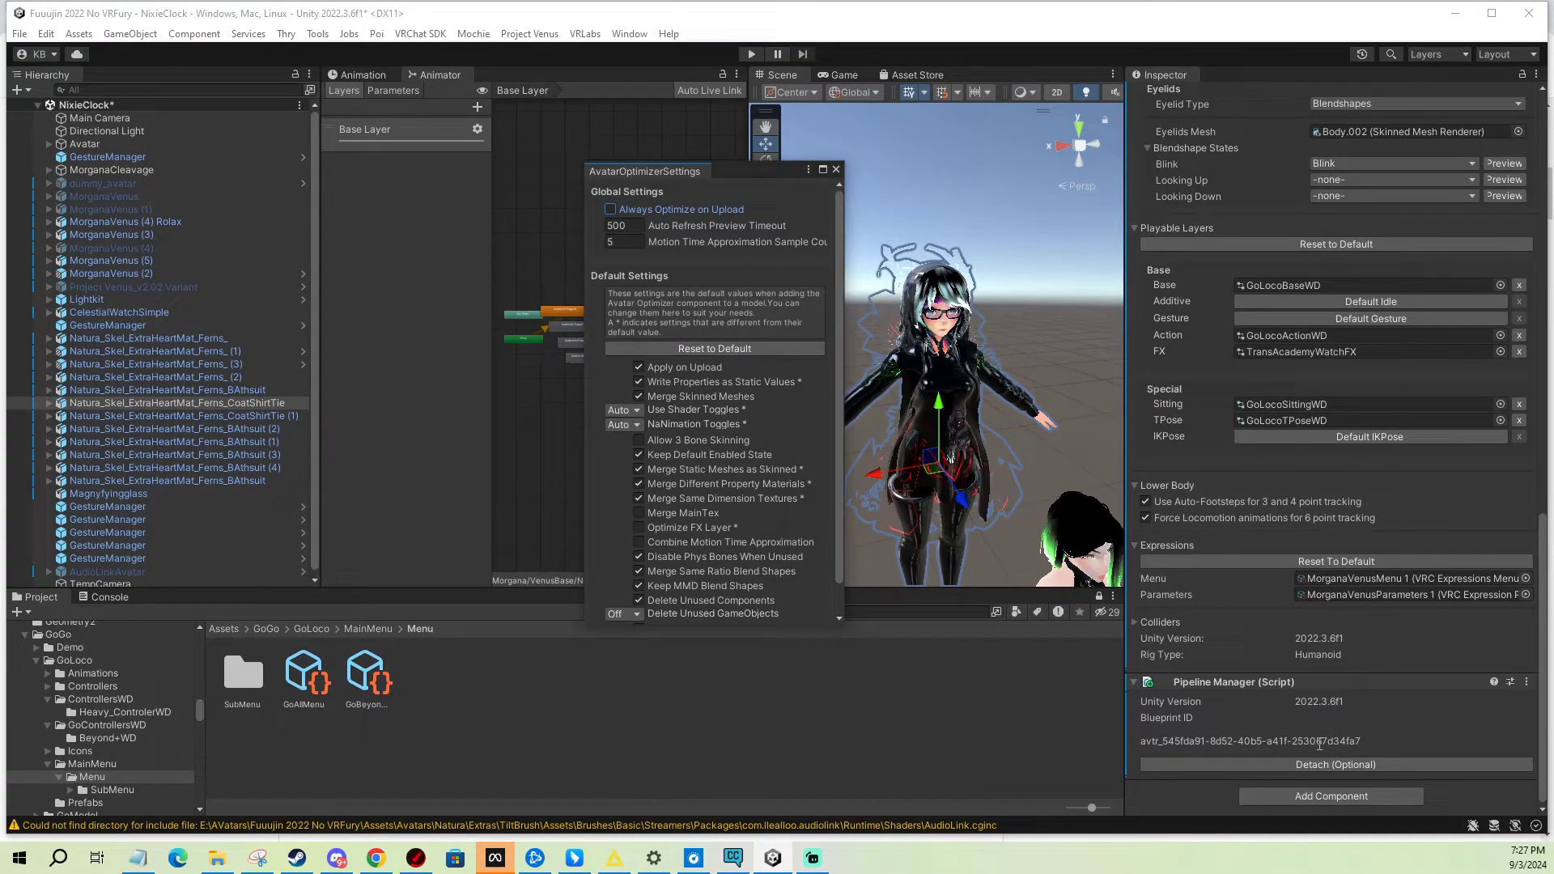
- Add D 4rk Avatar Optimizer, projecting Skinned Mesh Renderers 5 to 3 and Blend Shapes 54 to 24
{"action": "left_click", "coordinate": [1315, 797]}
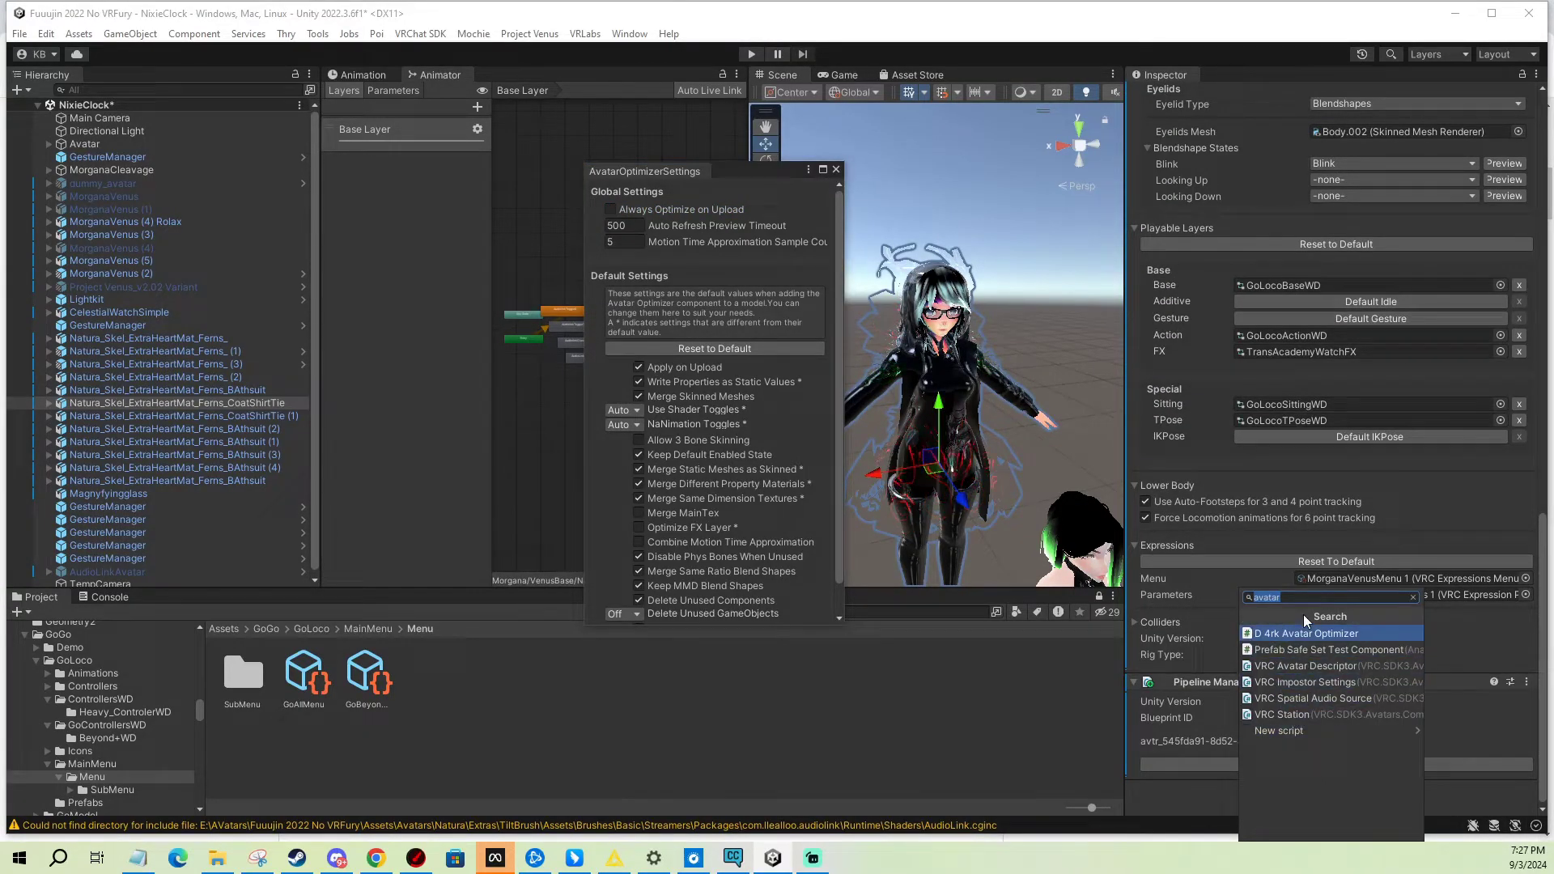
{"action": "type", "text": "avatar"}
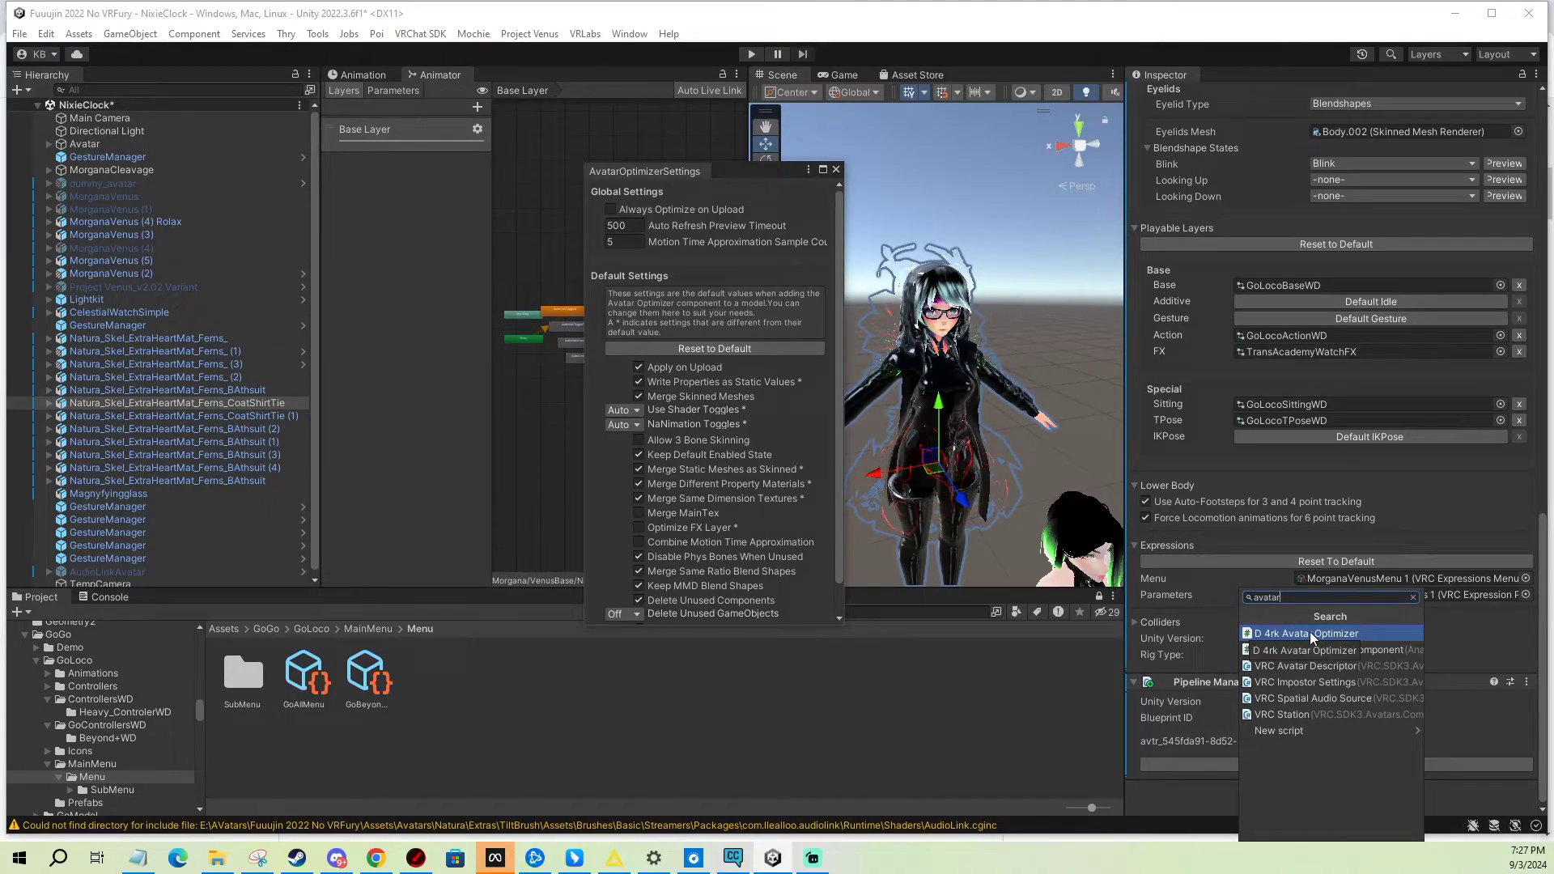
{"action": "left_click", "coordinate": [1309, 631]}
{"action": "scroll", "coordinate": [1262, 526], "scroll_direction": "down", "scroll_amount": 10}
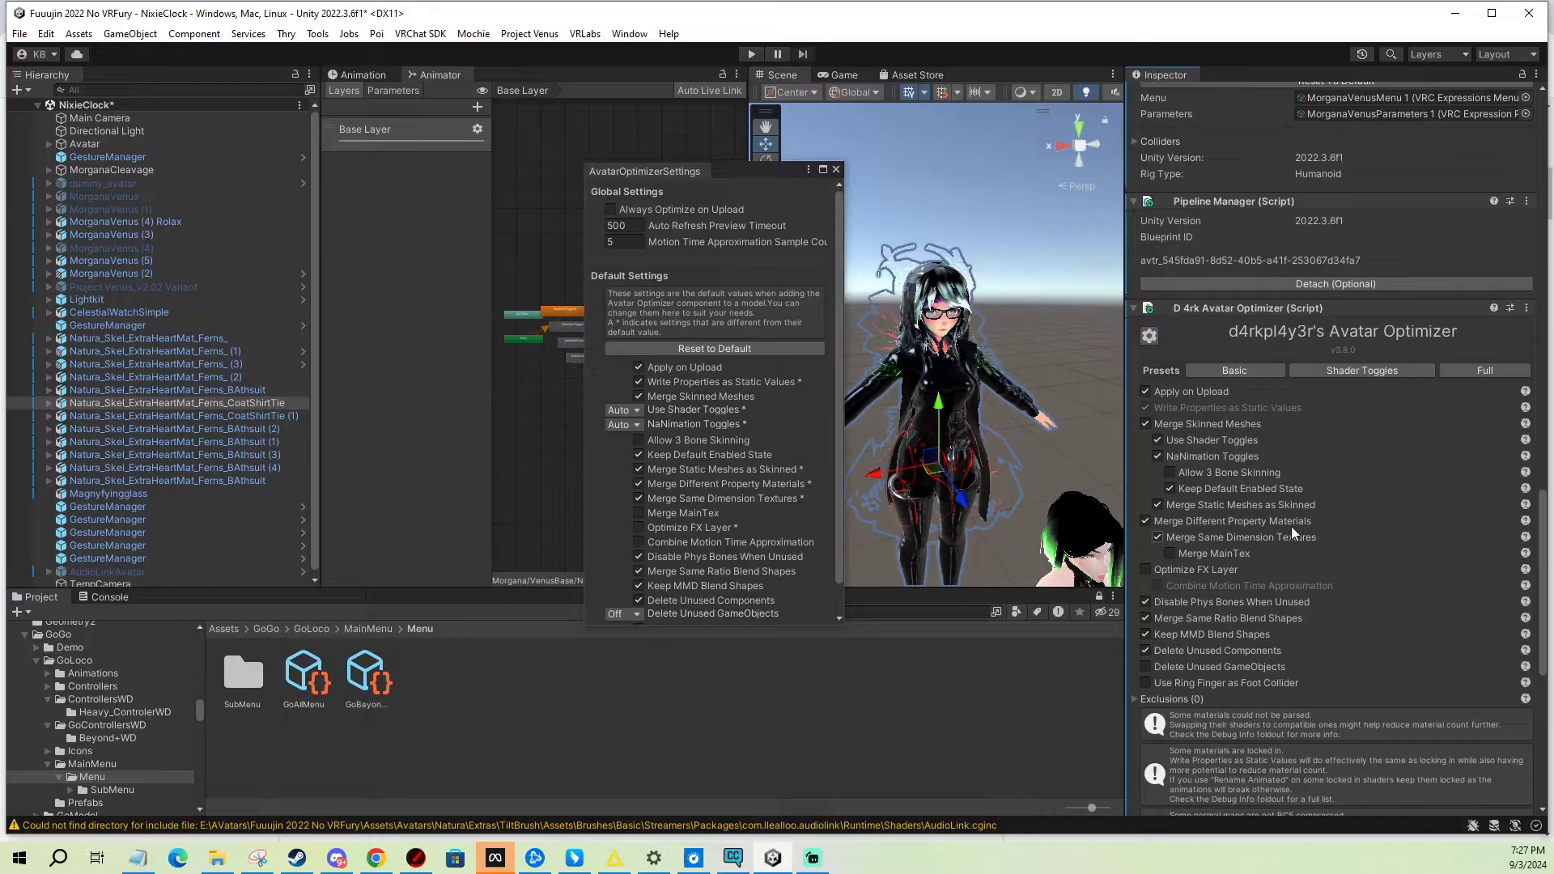
{"action": "scroll", "coordinate": [1197, 329], "scroll_direction": "up", "scroll_amount": 3}
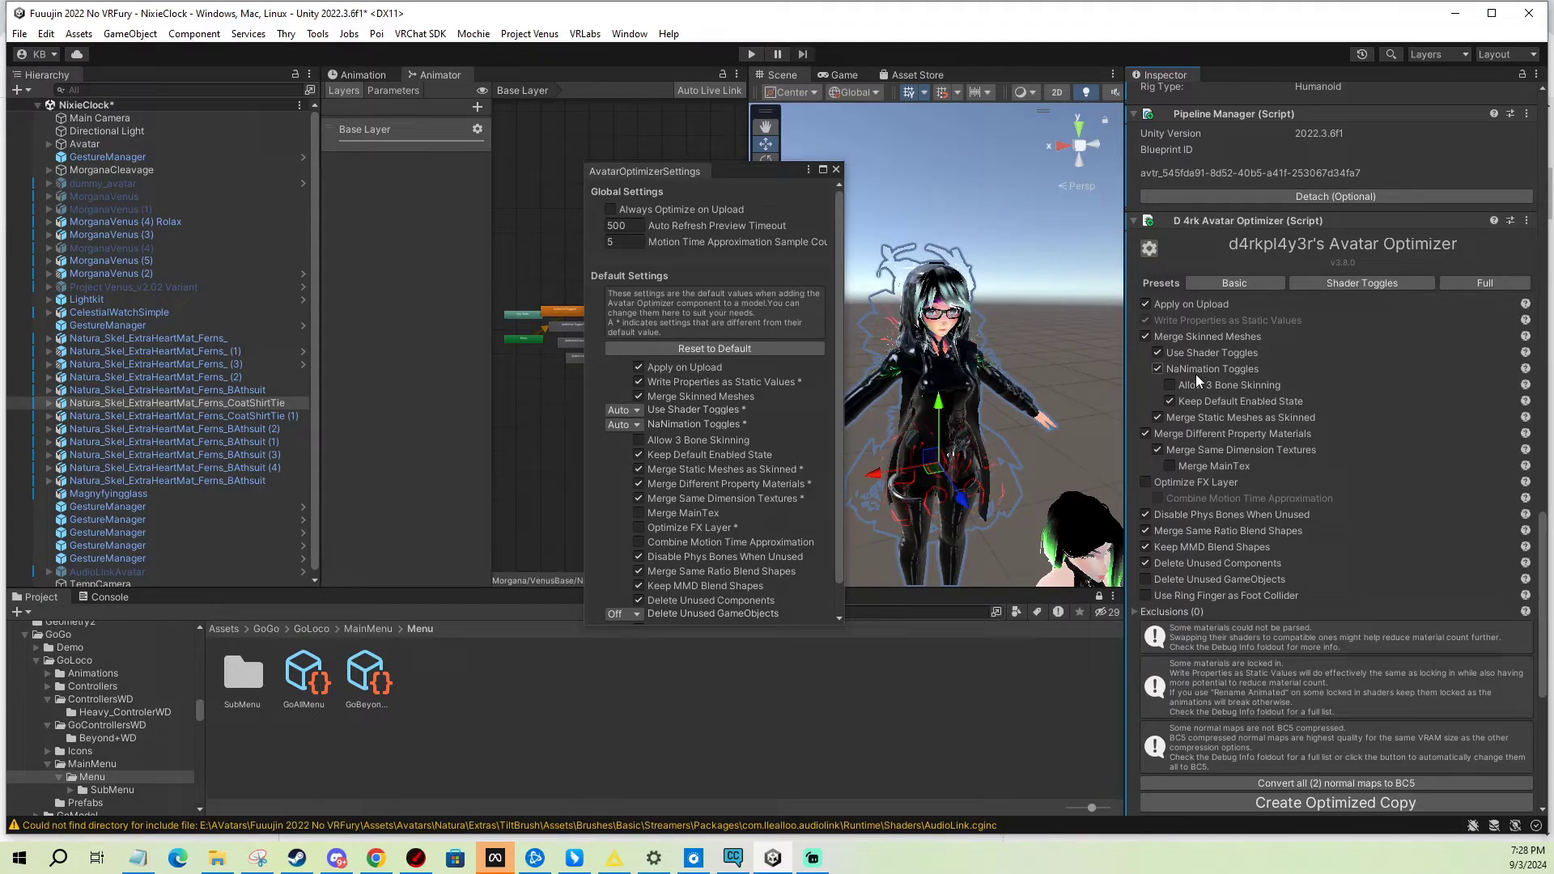
{"action": "scroll", "coordinate": [1247, 427], "scroll_direction": "down", "scroll_amount": 2}
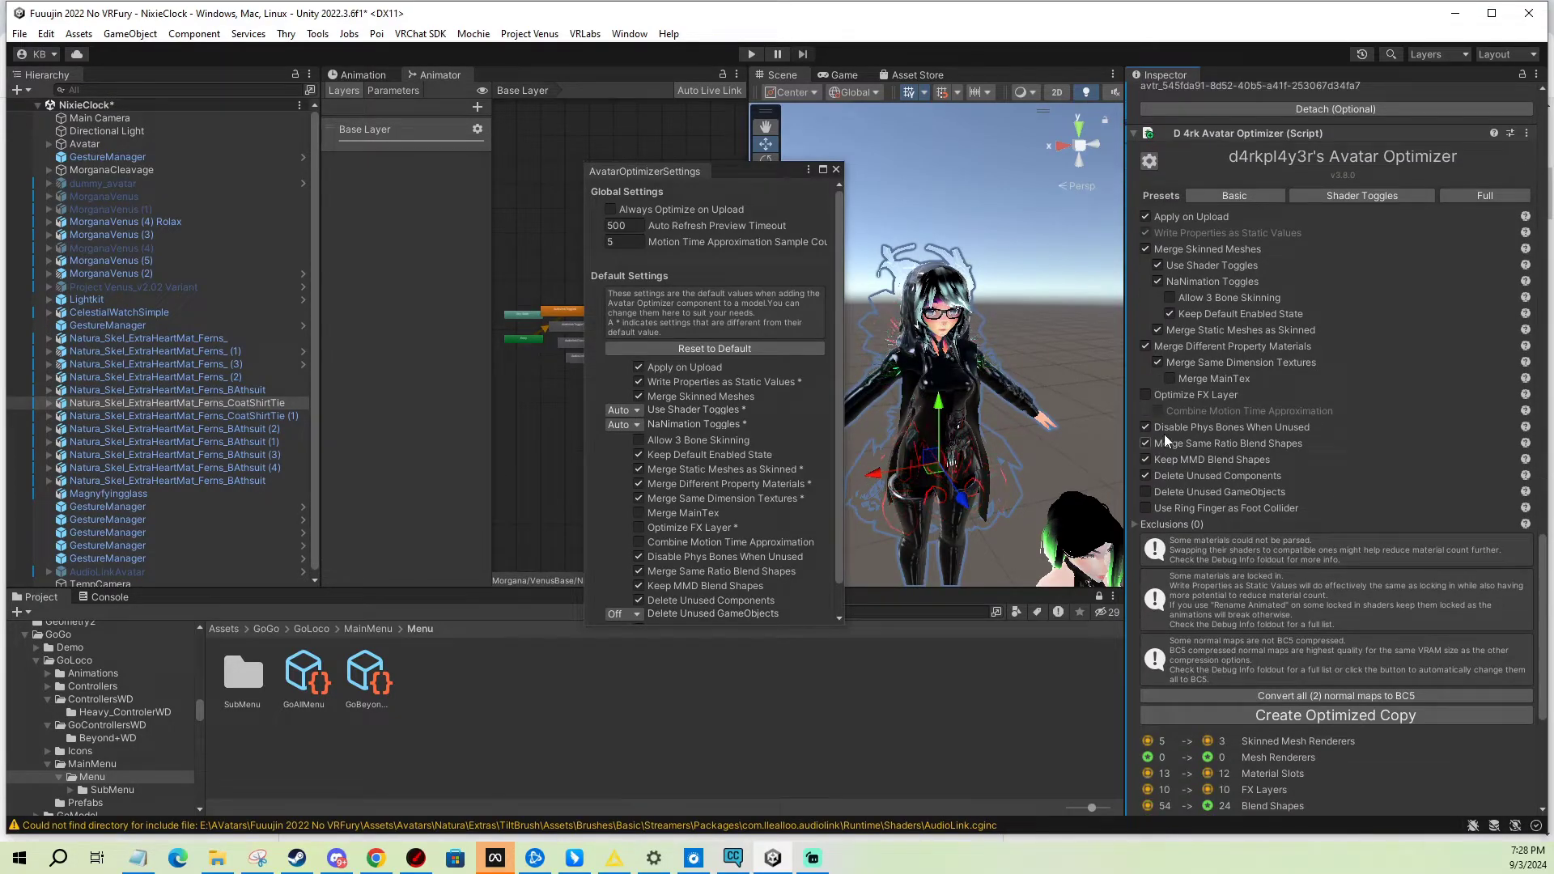
{"action": "left_click", "coordinate": [1145, 395]}
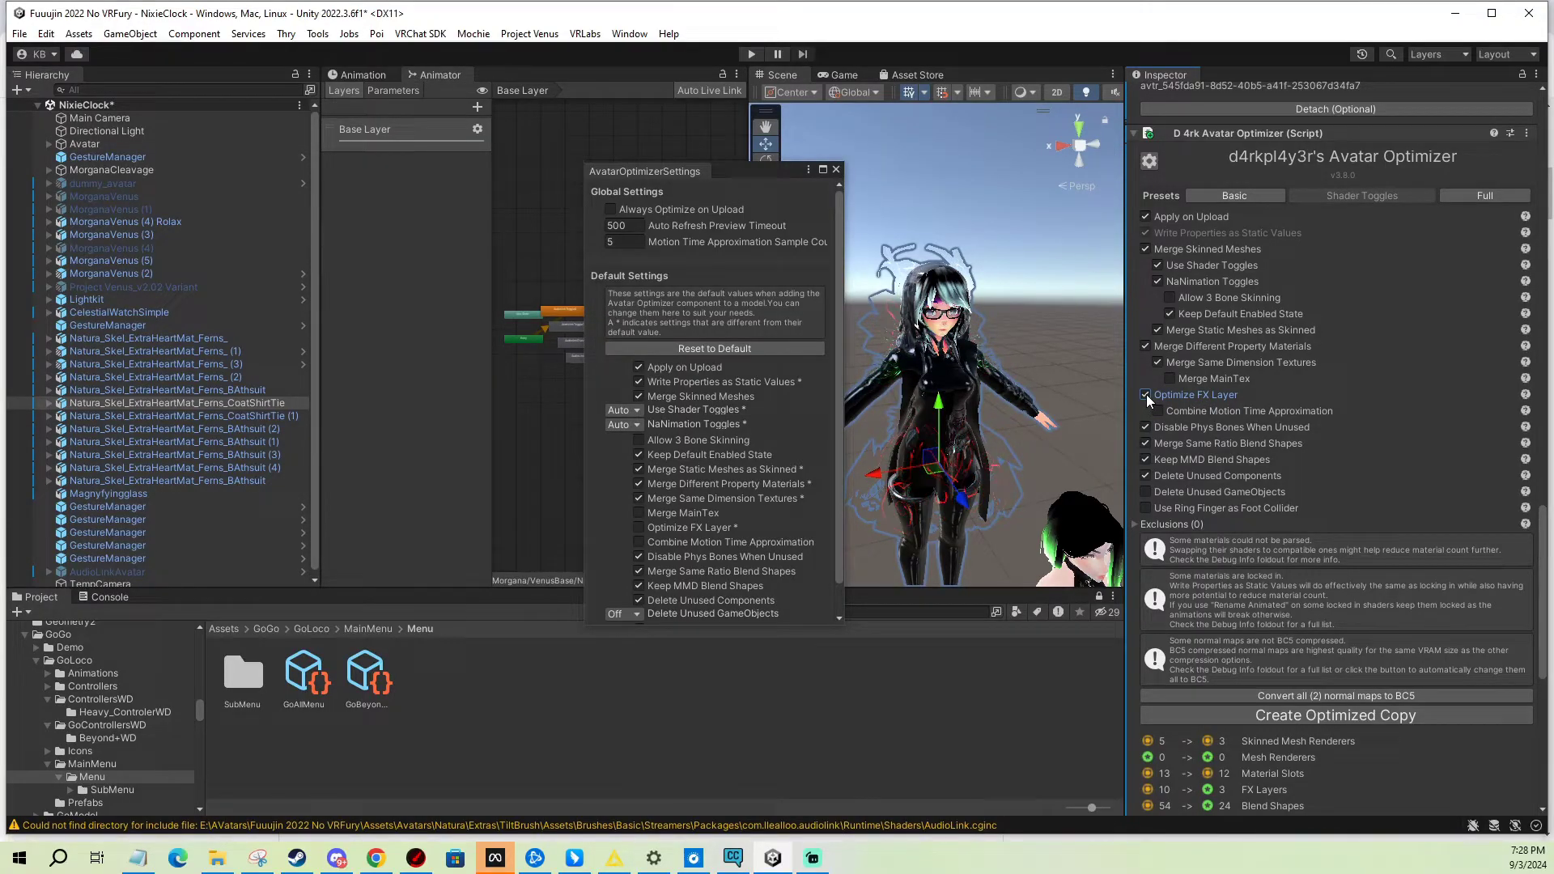
{"action": "left_click", "coordinate": [1144, 394]}
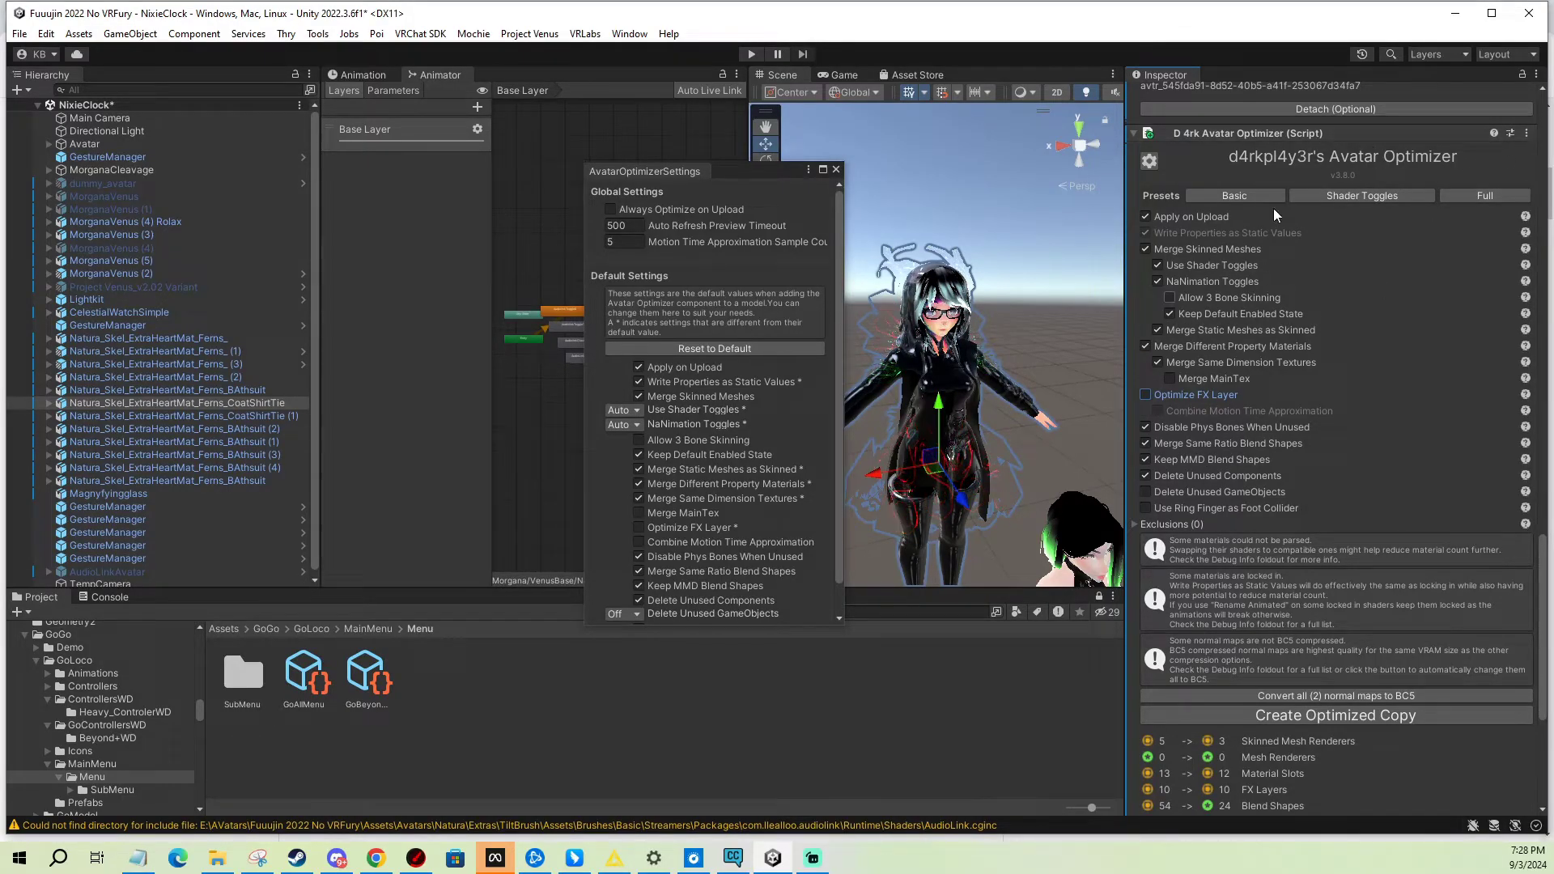
{"action": "left_click", "coordinate": [1526, 134]}
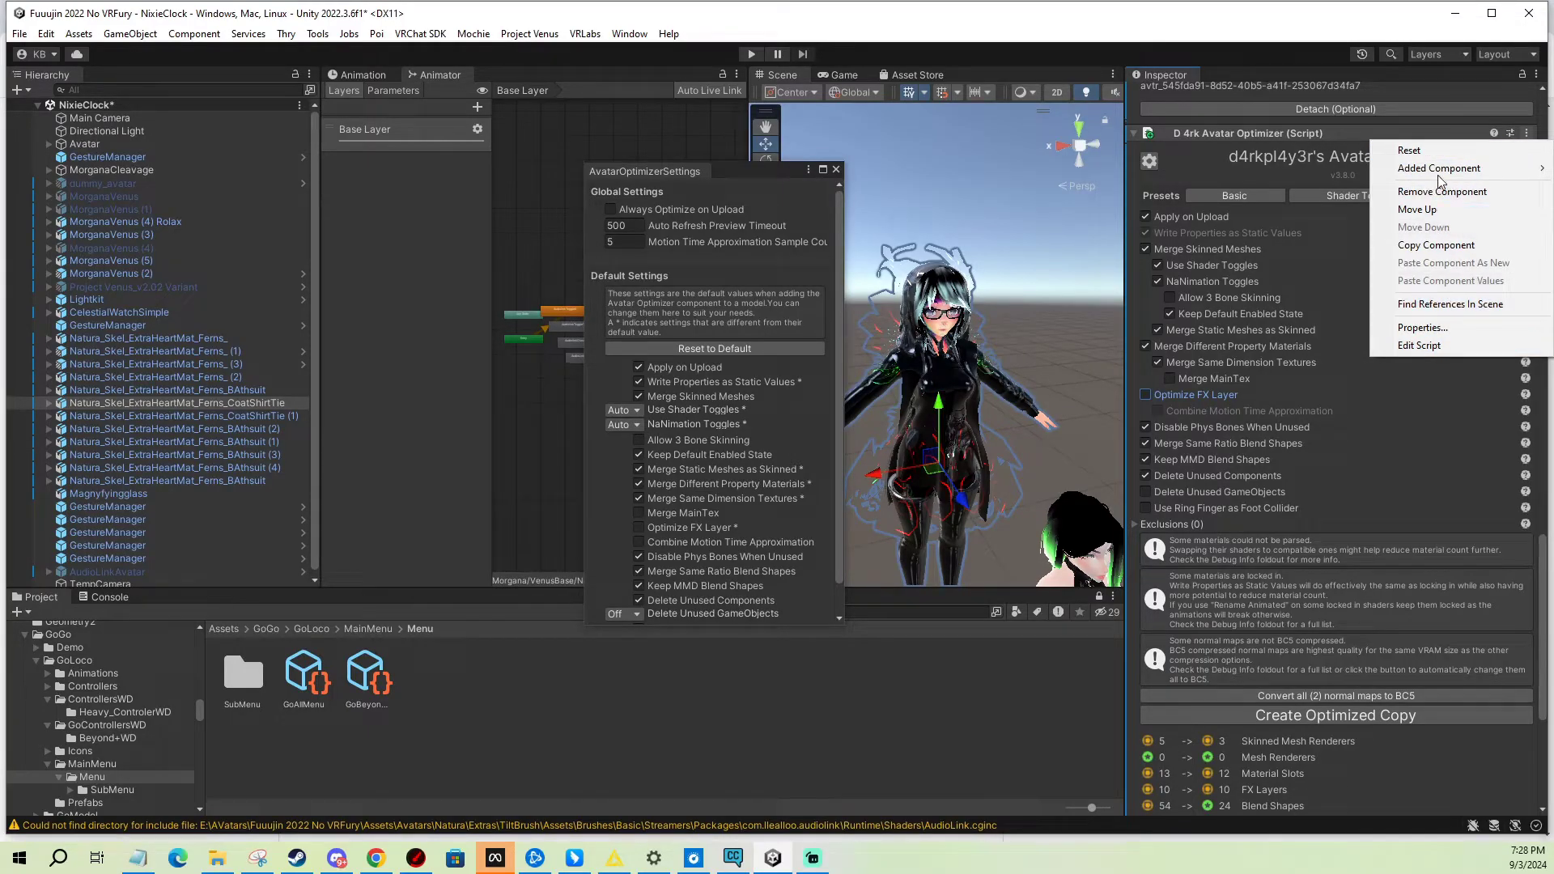
{"action": "left_click", "coordinate": [1173, 344]}
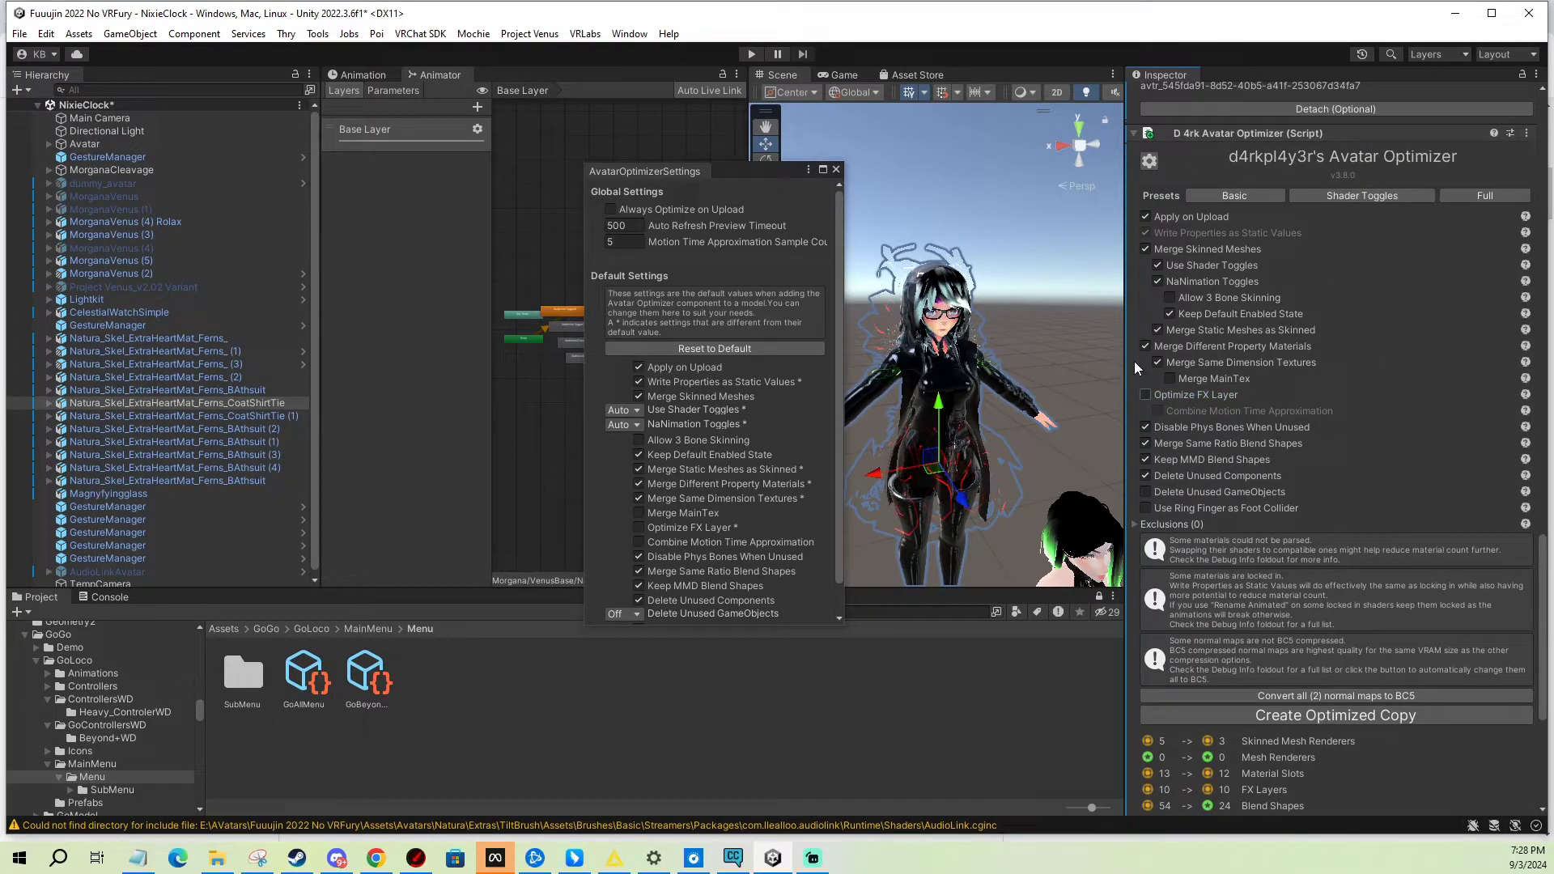
{"action": "scroll", "coordinate": [1319, 396], "scroll_direction": "down", "scroll_amount": 3}
{"action": "scroll", "coordinate": [1278, 372], "scroll_direction": "down", "scroll_amount": 5}
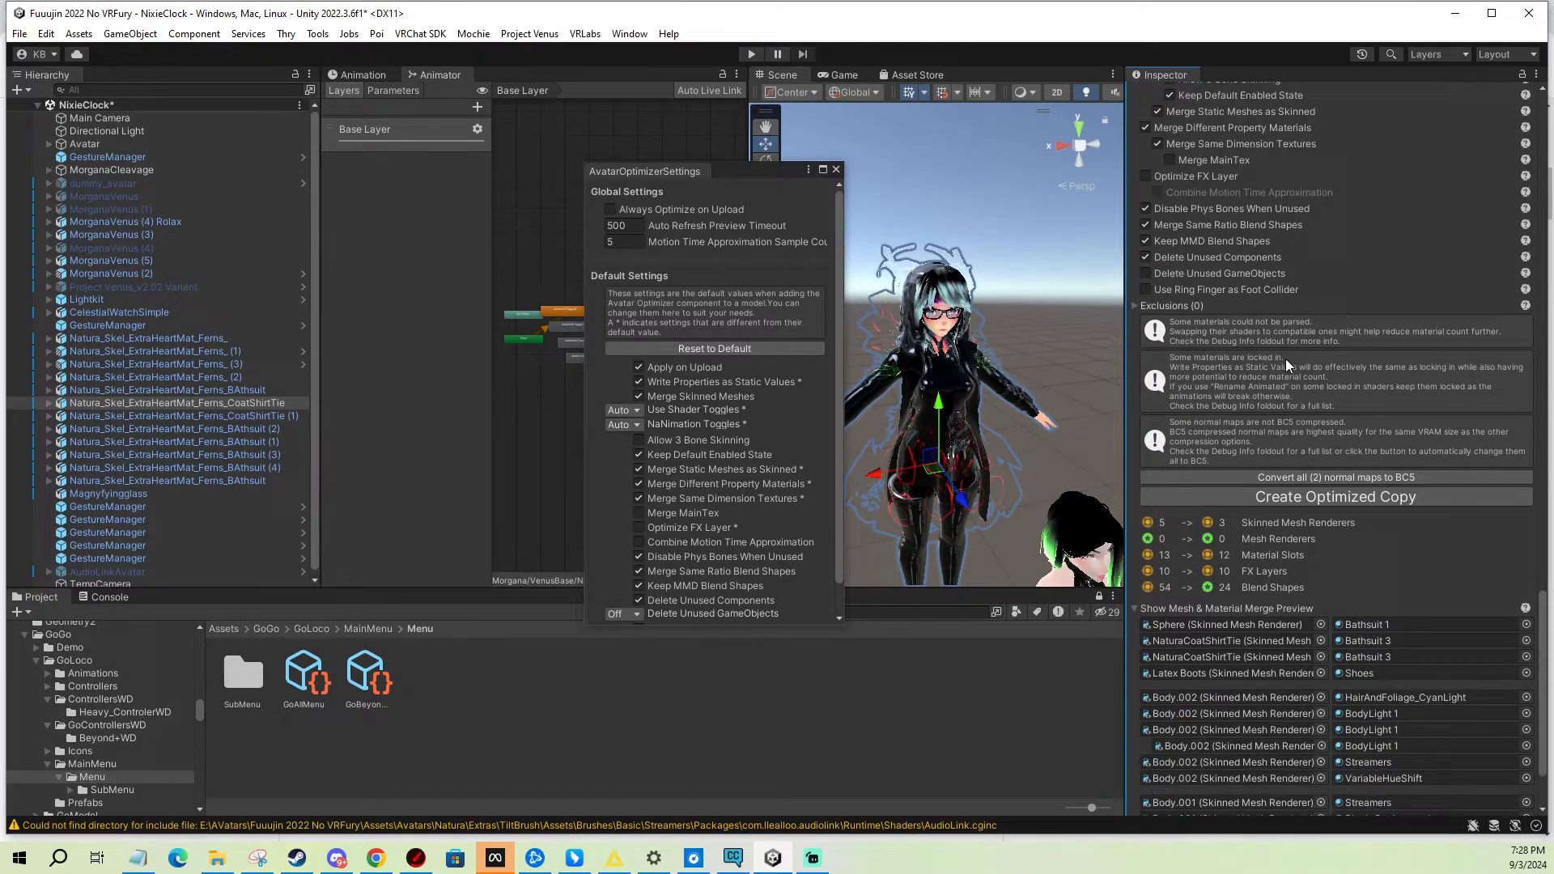
{"action": "scroll", "coordinate": [1299, 332], "scroll_direction": "up", "scroll_amount": 5}
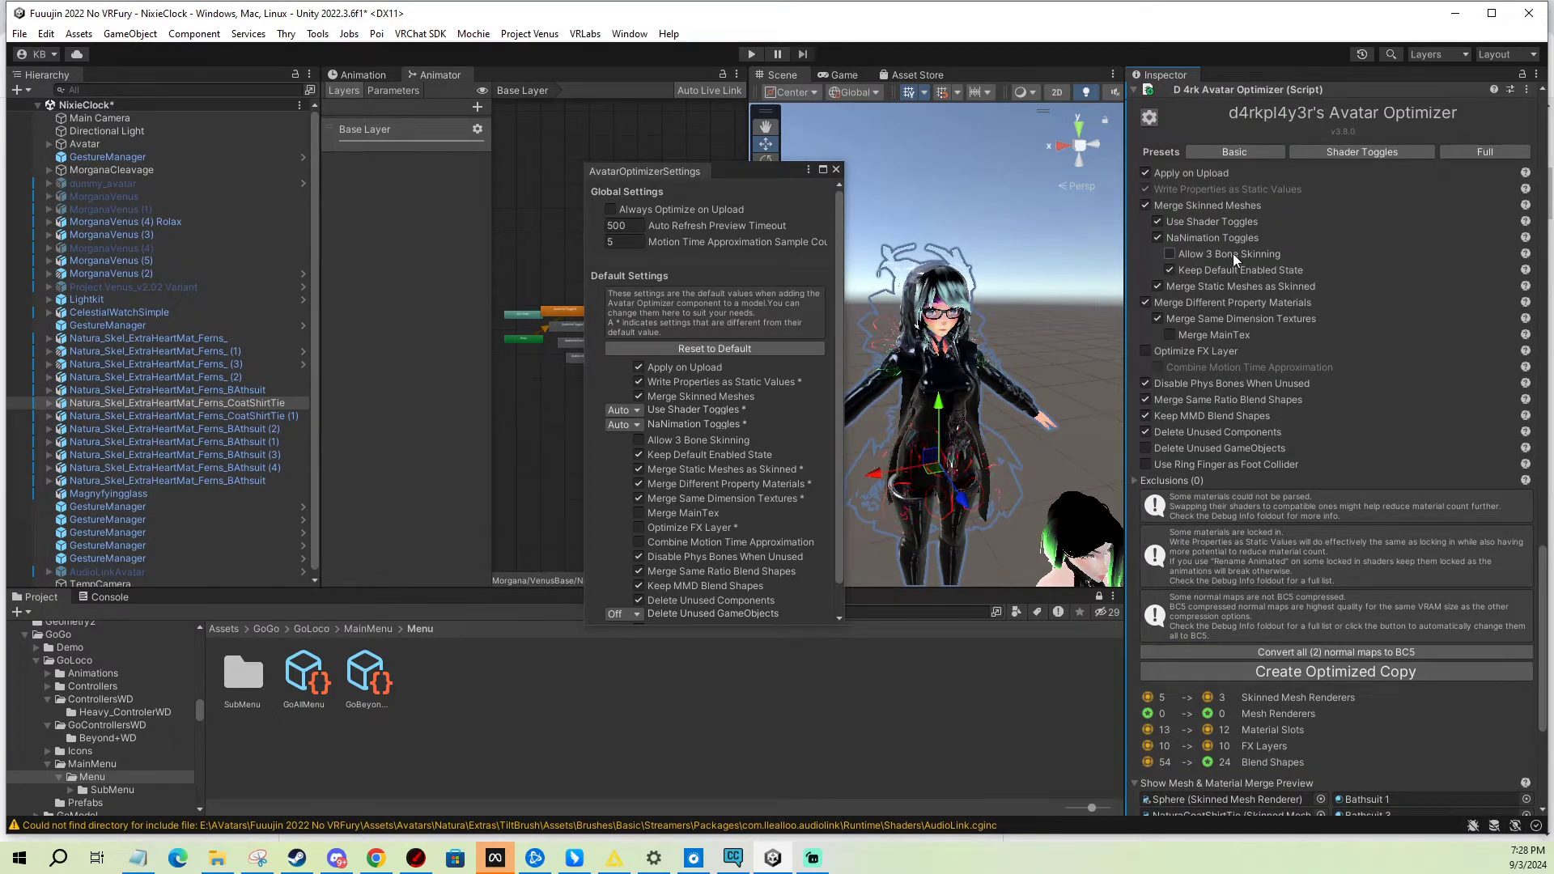
{"action": "mouse_move", "coordinate": [1288, 188]}
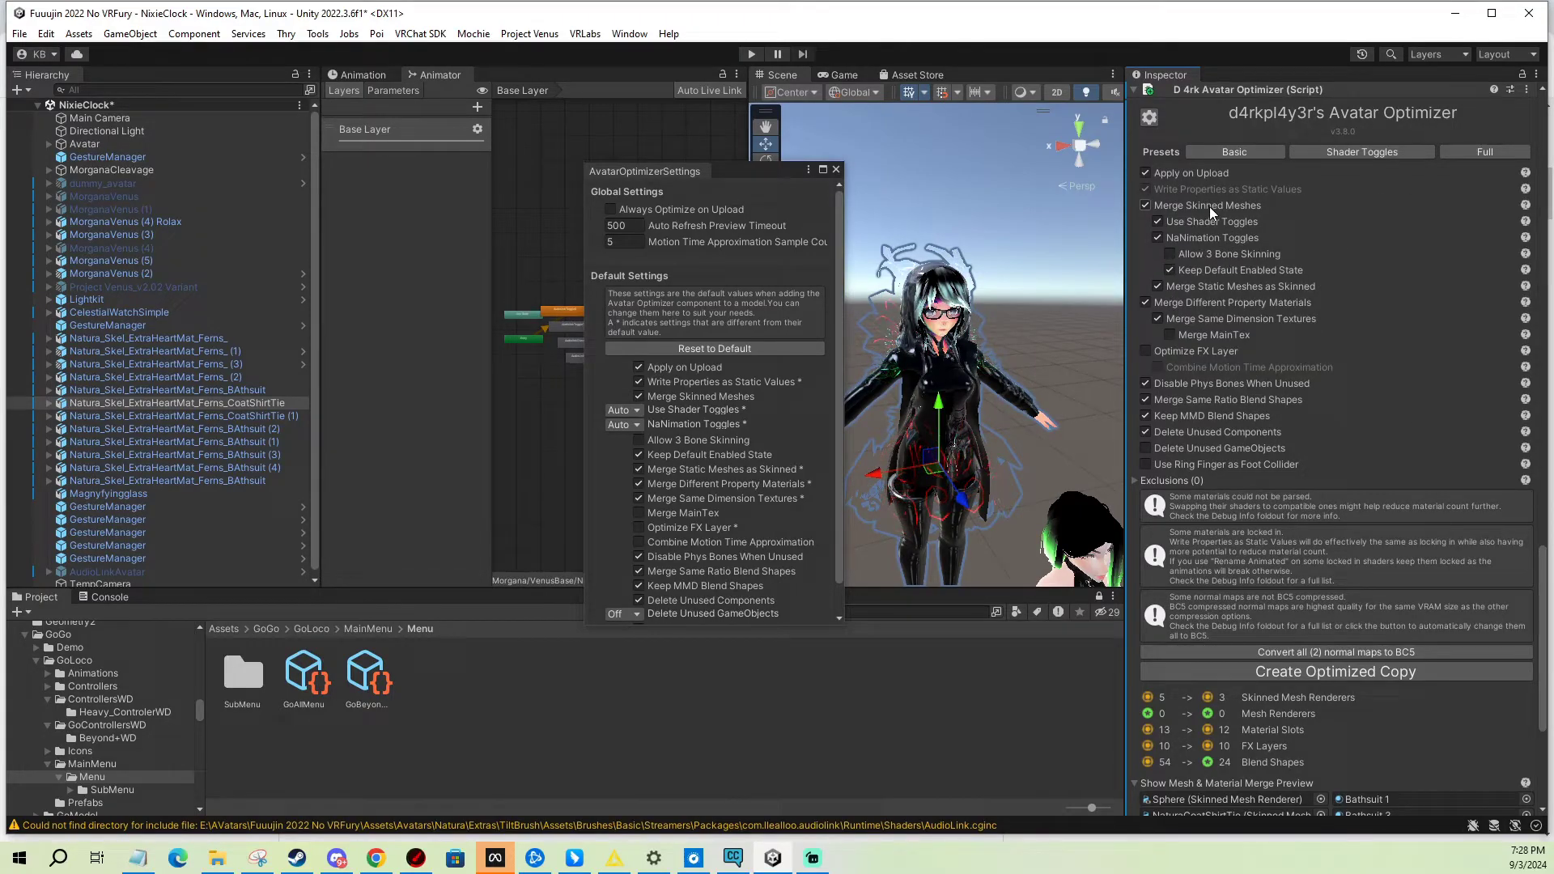
{"action": "mouse_move", "coordinate": [1209, 207]}
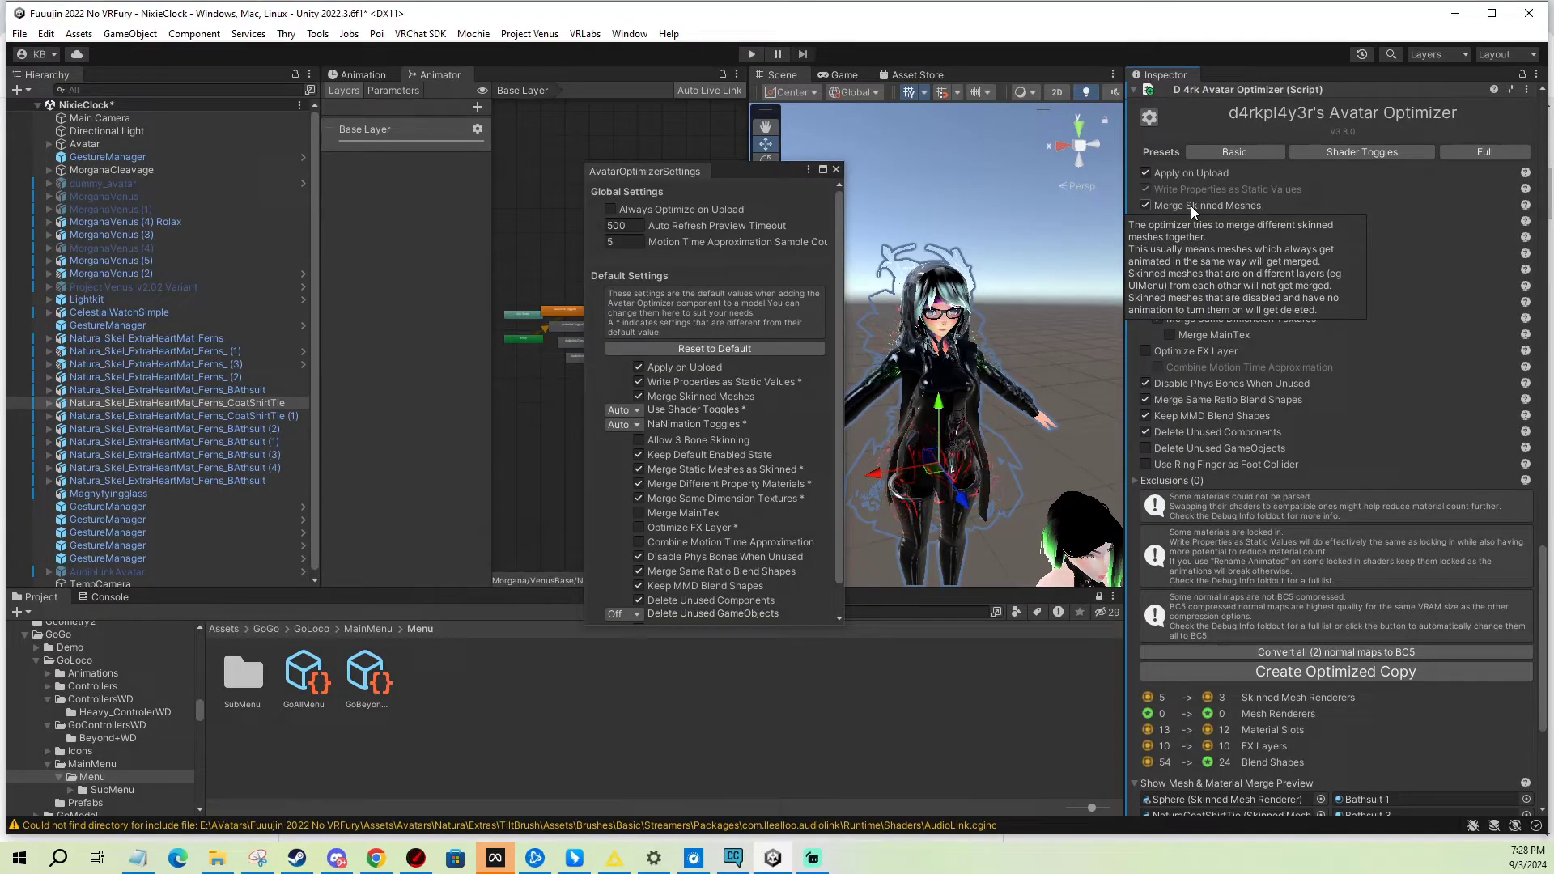
{"action": "scroll", "coordinate": [1257, 549], "scroll_direction": "down", "scroll_amount": 3}
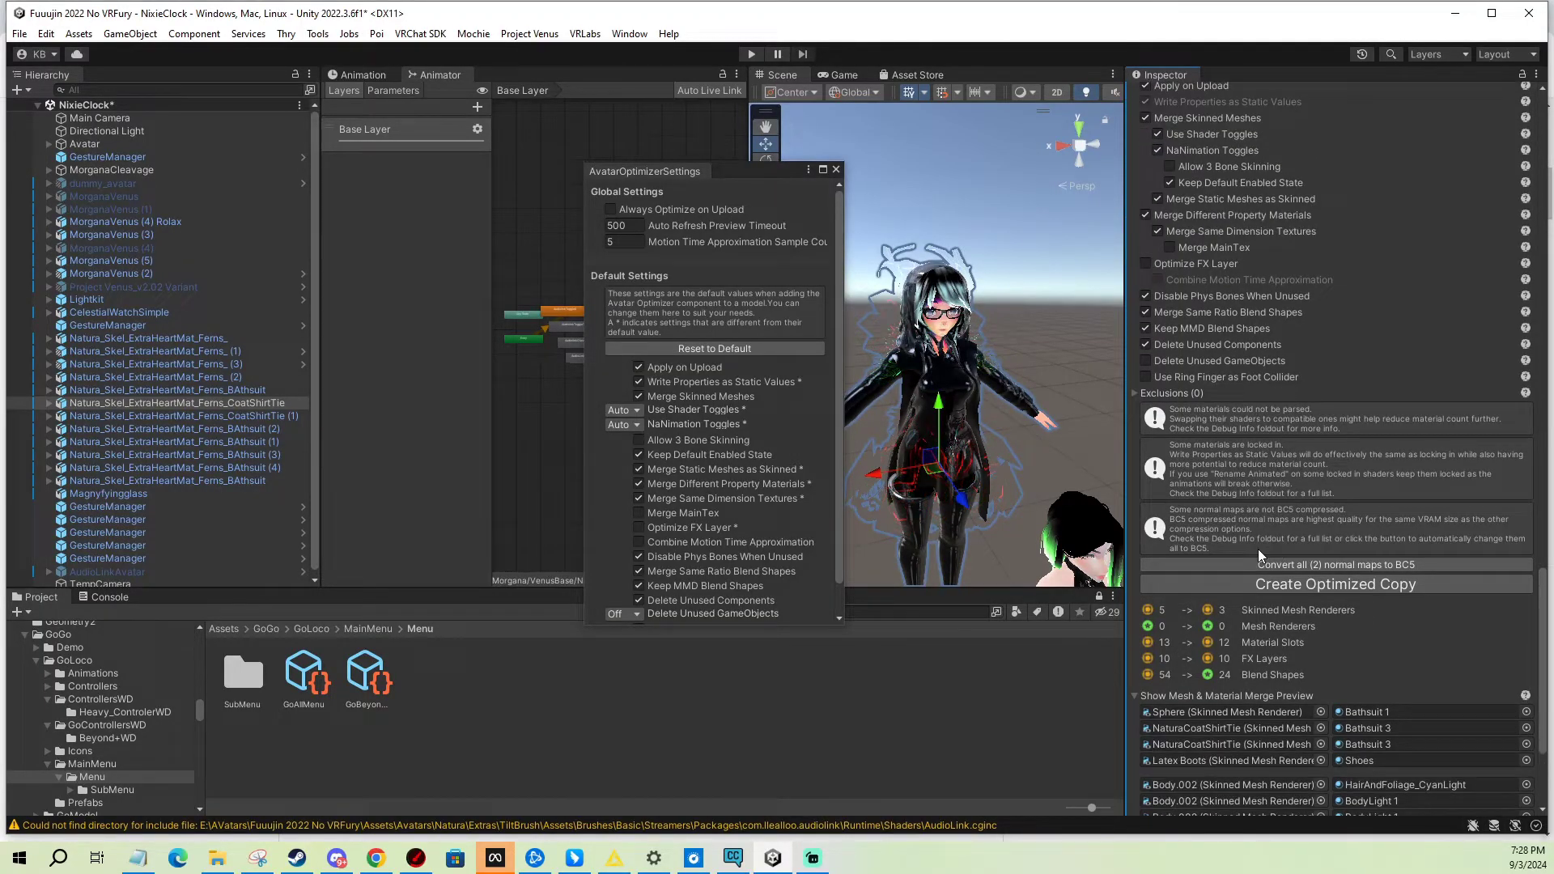
{"action": "scroll", "coordinate": [1216, 609], "scroll_direction": "down", "scroll_amount": 2}
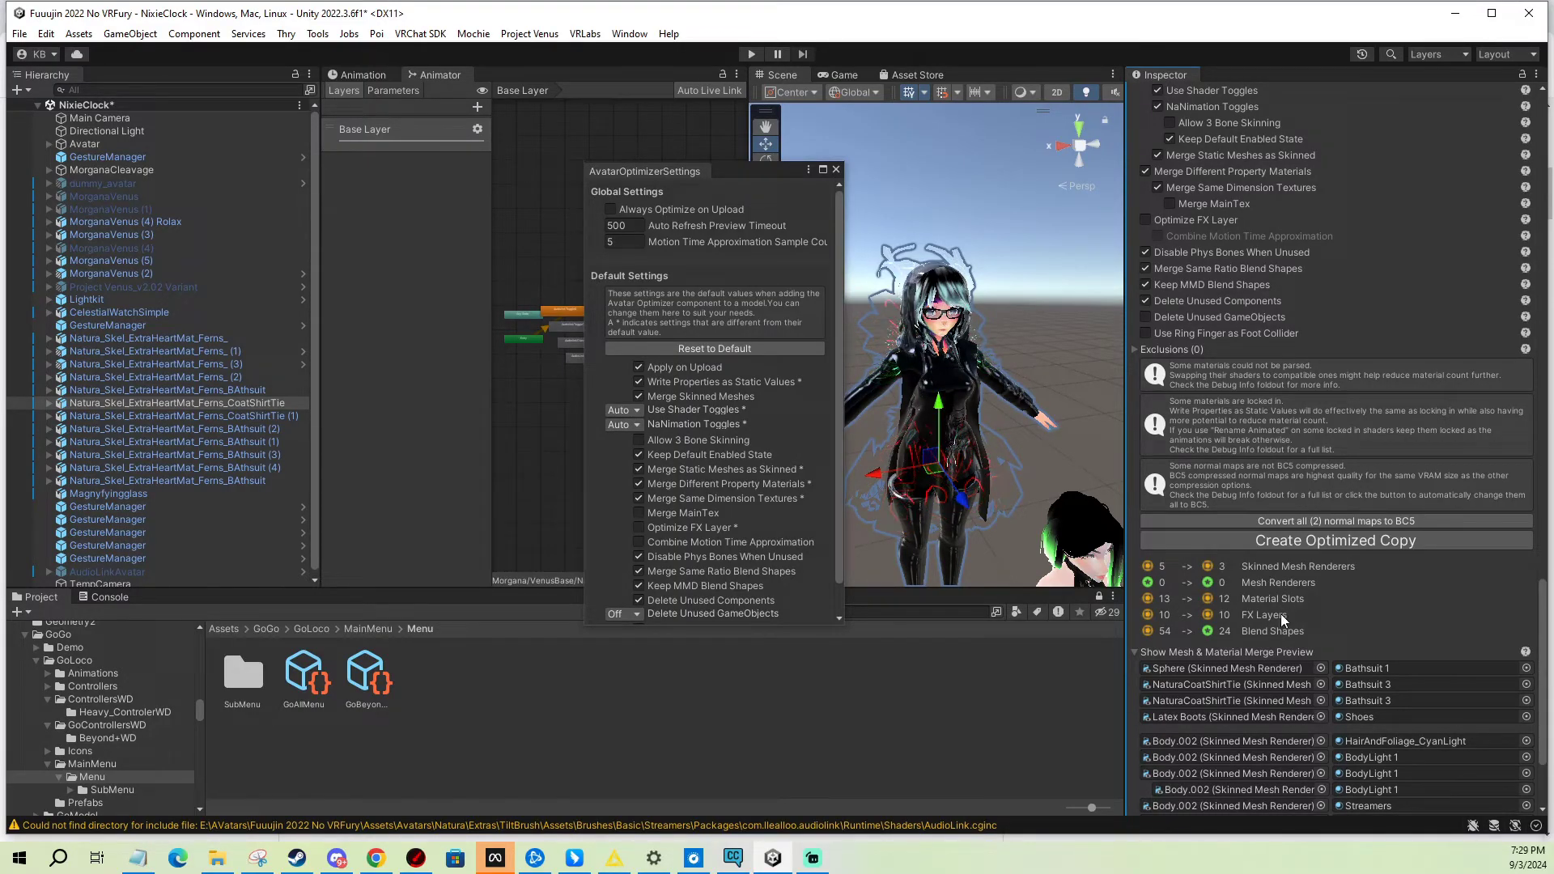
{"action": "scroll", "coordinate": [1271, 628], "scroll_direction": "down", "scroll_amount": 2}
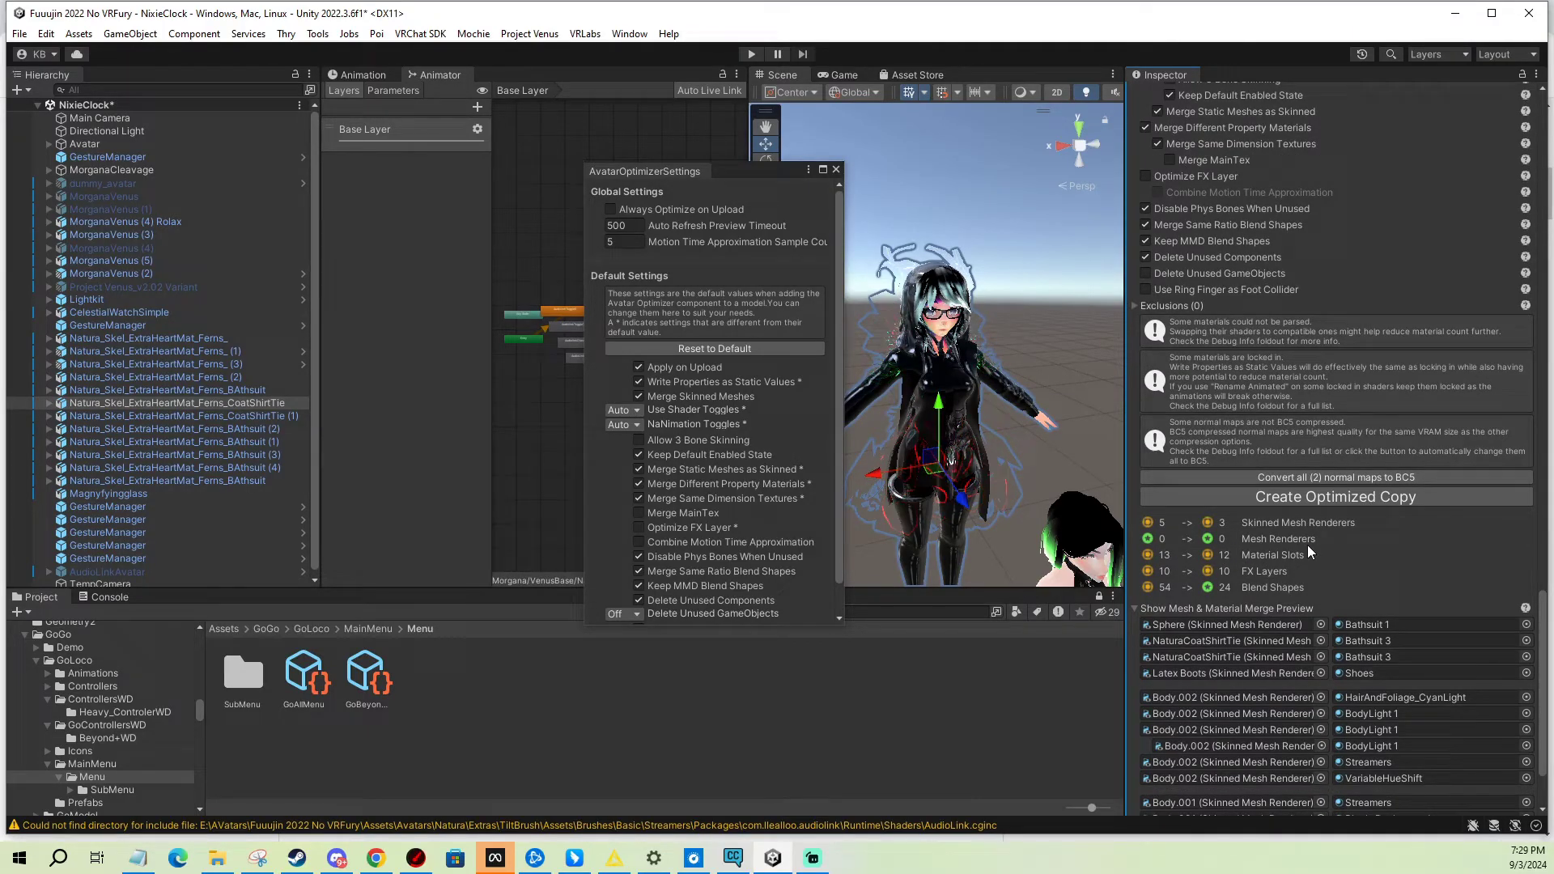
{"action": "scroll", "coordinate": [1311, 554], "scroll_direction": "down", "scroll_amount": 2}
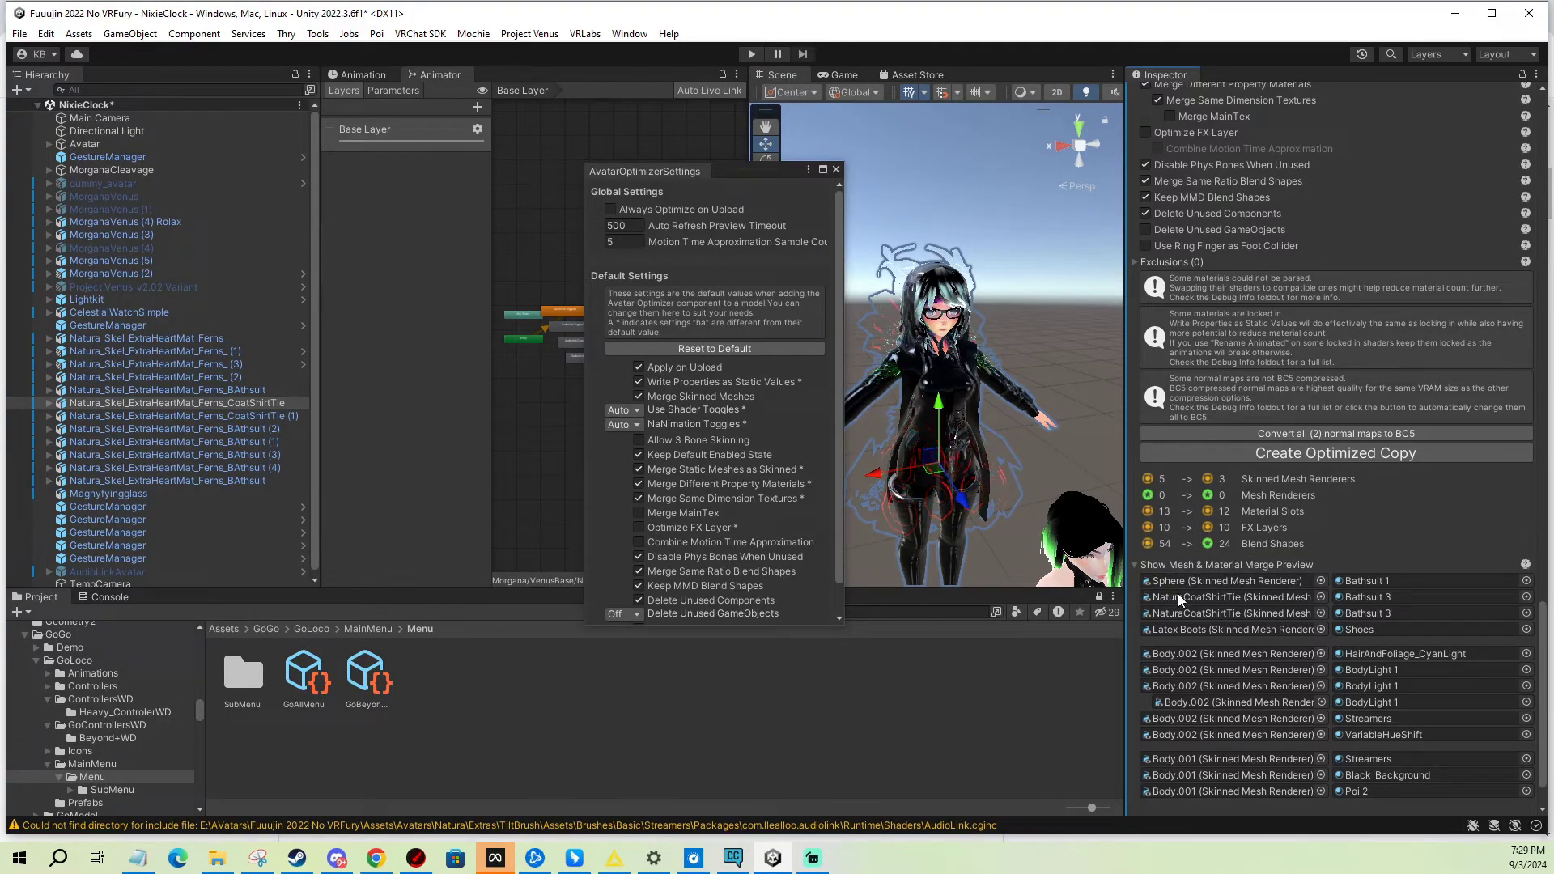
{"action": "scroll", "coordinate": [1297, 415], "scroll_direction": "down", "scroll_amount": 1}
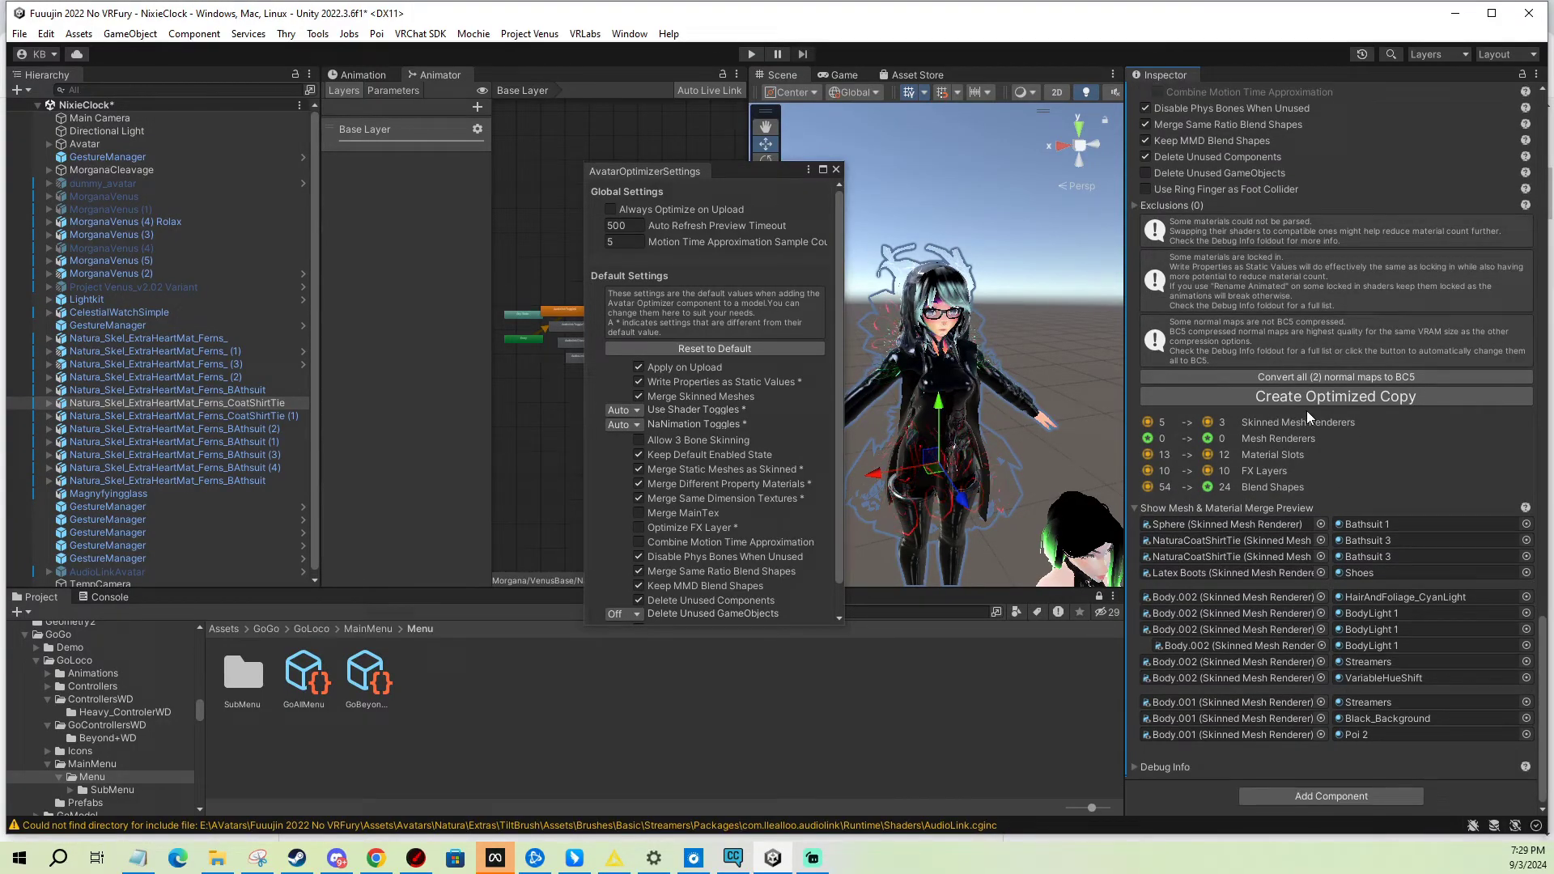
{"action": "scroll", "coordinate": [1322, 416], "scroll_direction": "down", "scroll_amount": 3}
{"action": "scroll", "coordinate": [1234, 483], "scroll_direction": "up", "scroll_amount": 10}
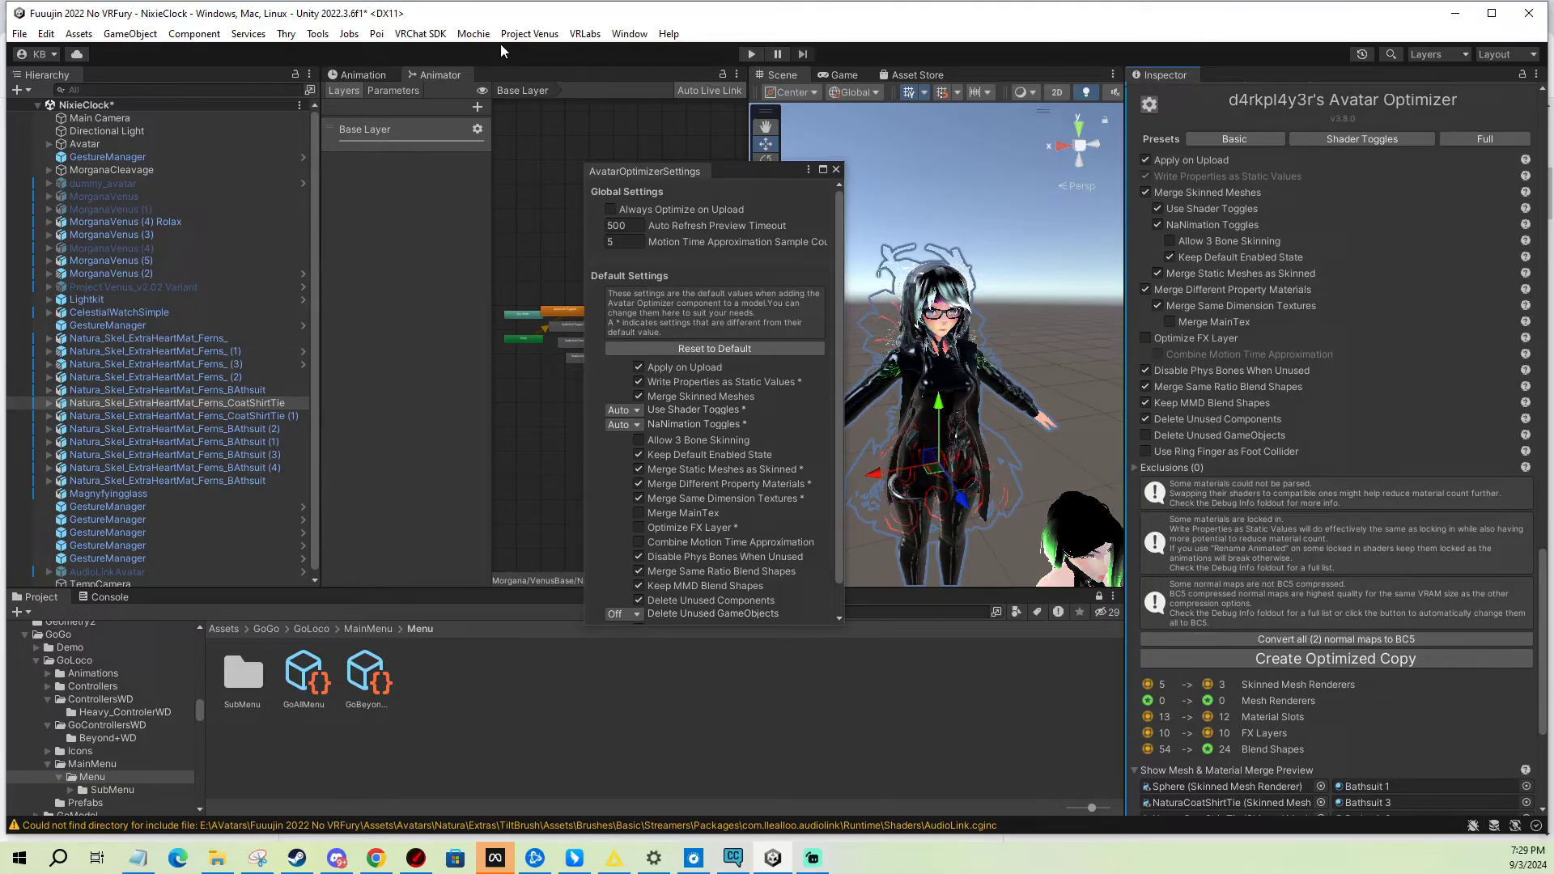
- Set the VRChat SDK Builder to the Natura Coat Shirt Tie avatar and close the panel
{"action": "left_click", "coordinate": [420, 33]}
{"action": "key", "text": "Escape"}
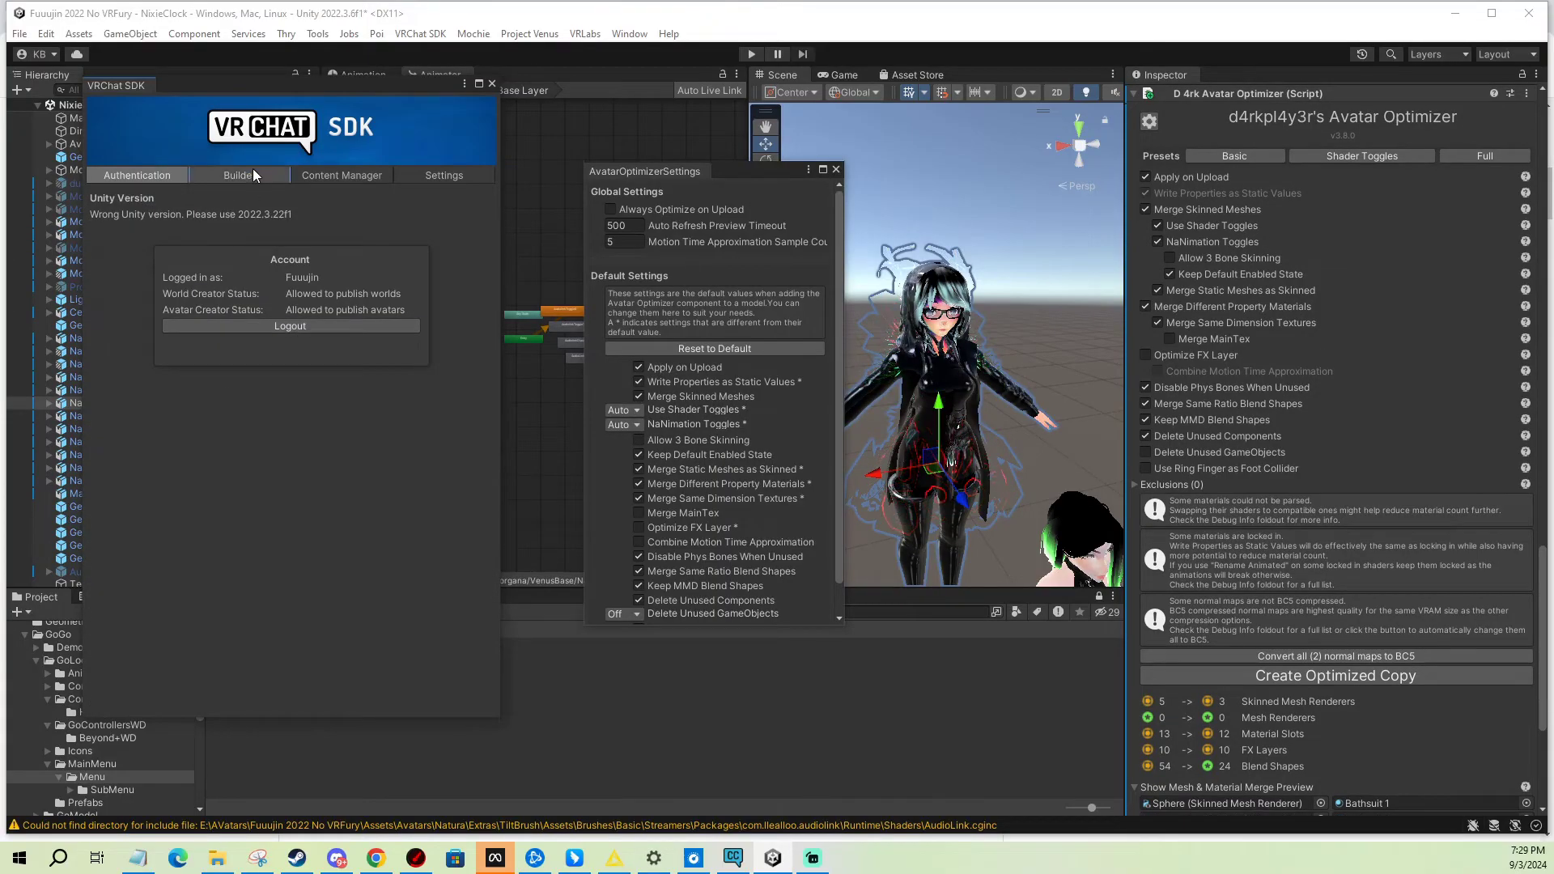
{"action": "left_click", "coordinate": [253, 172]}
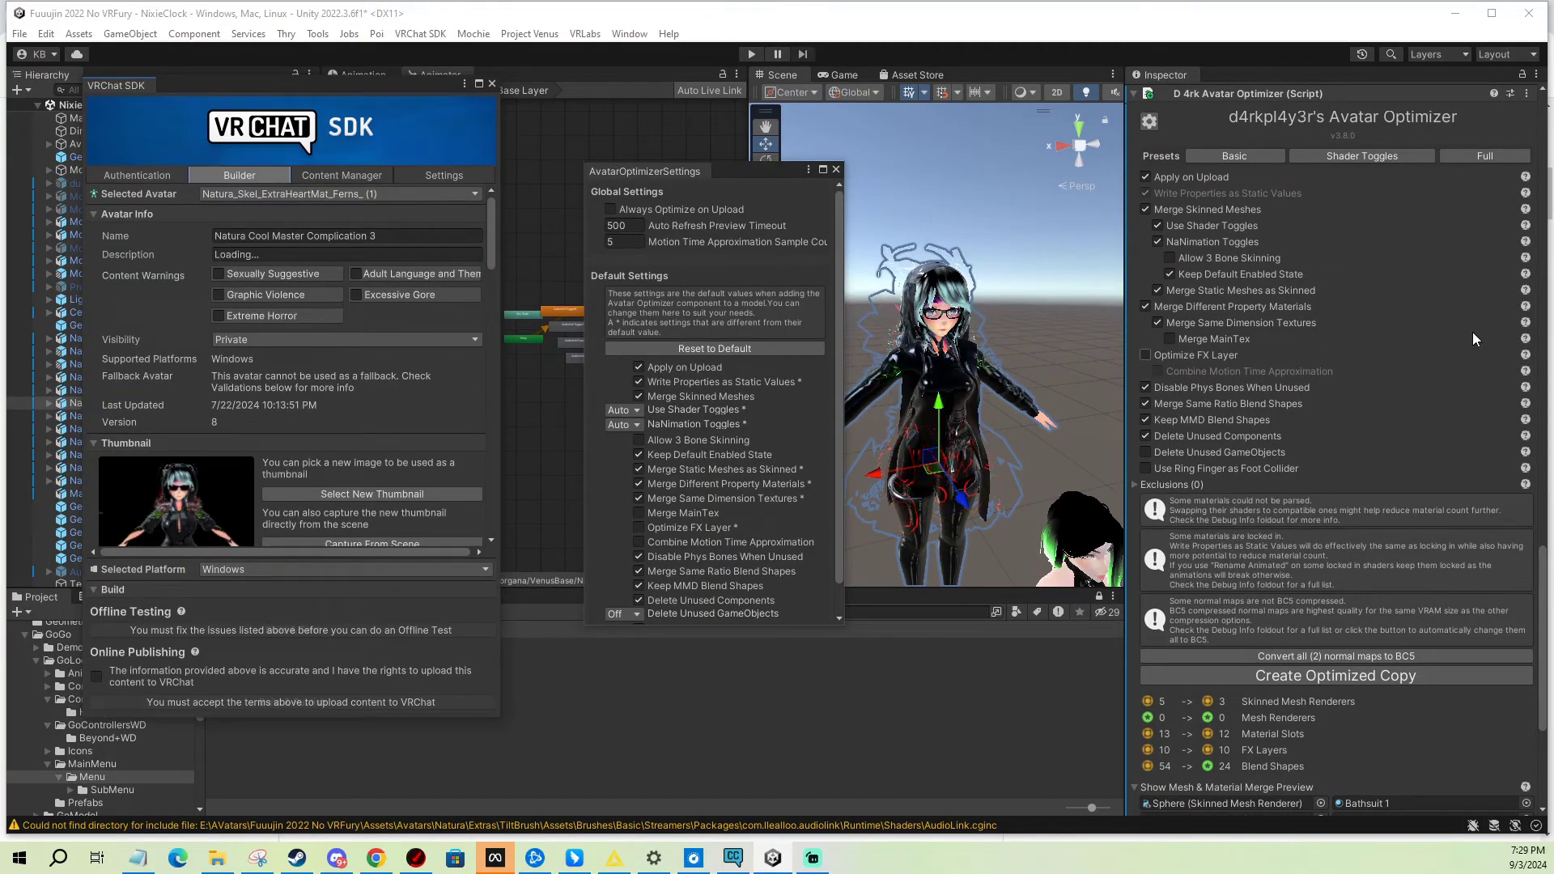
{"action": "scroll", "coordinate": [1420, 382], "scroll_direction": "up", "scroll_amount": 15}
{"action": "scroll", "coordinate": [1419, 389], "scroll_direction": "up", "scroll_amount": 10}
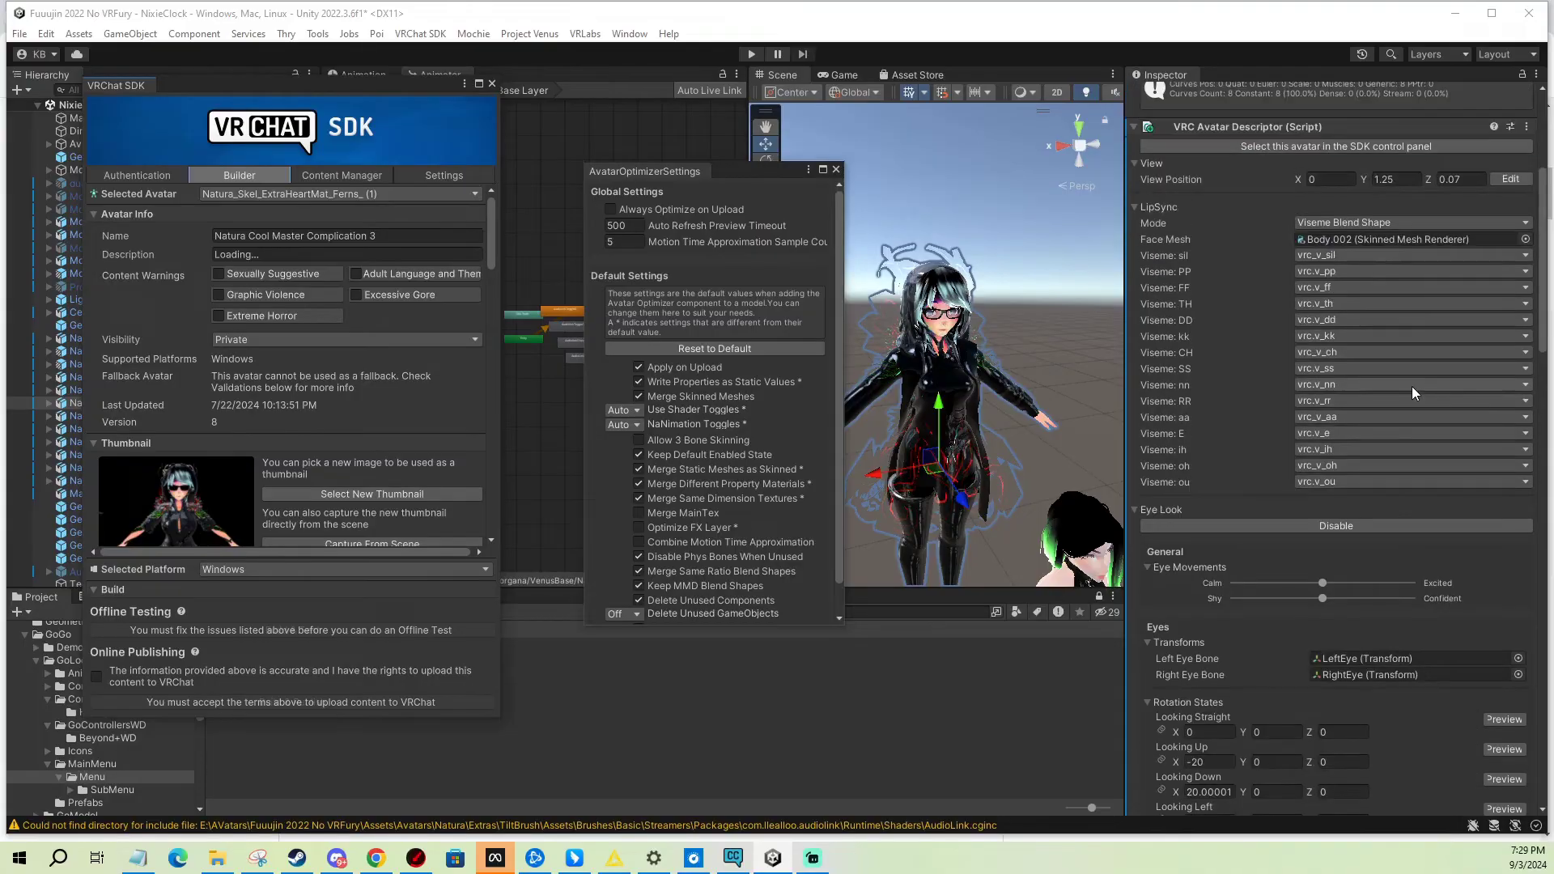
{"action": "left_click", "coordinate": [1342, 363]}
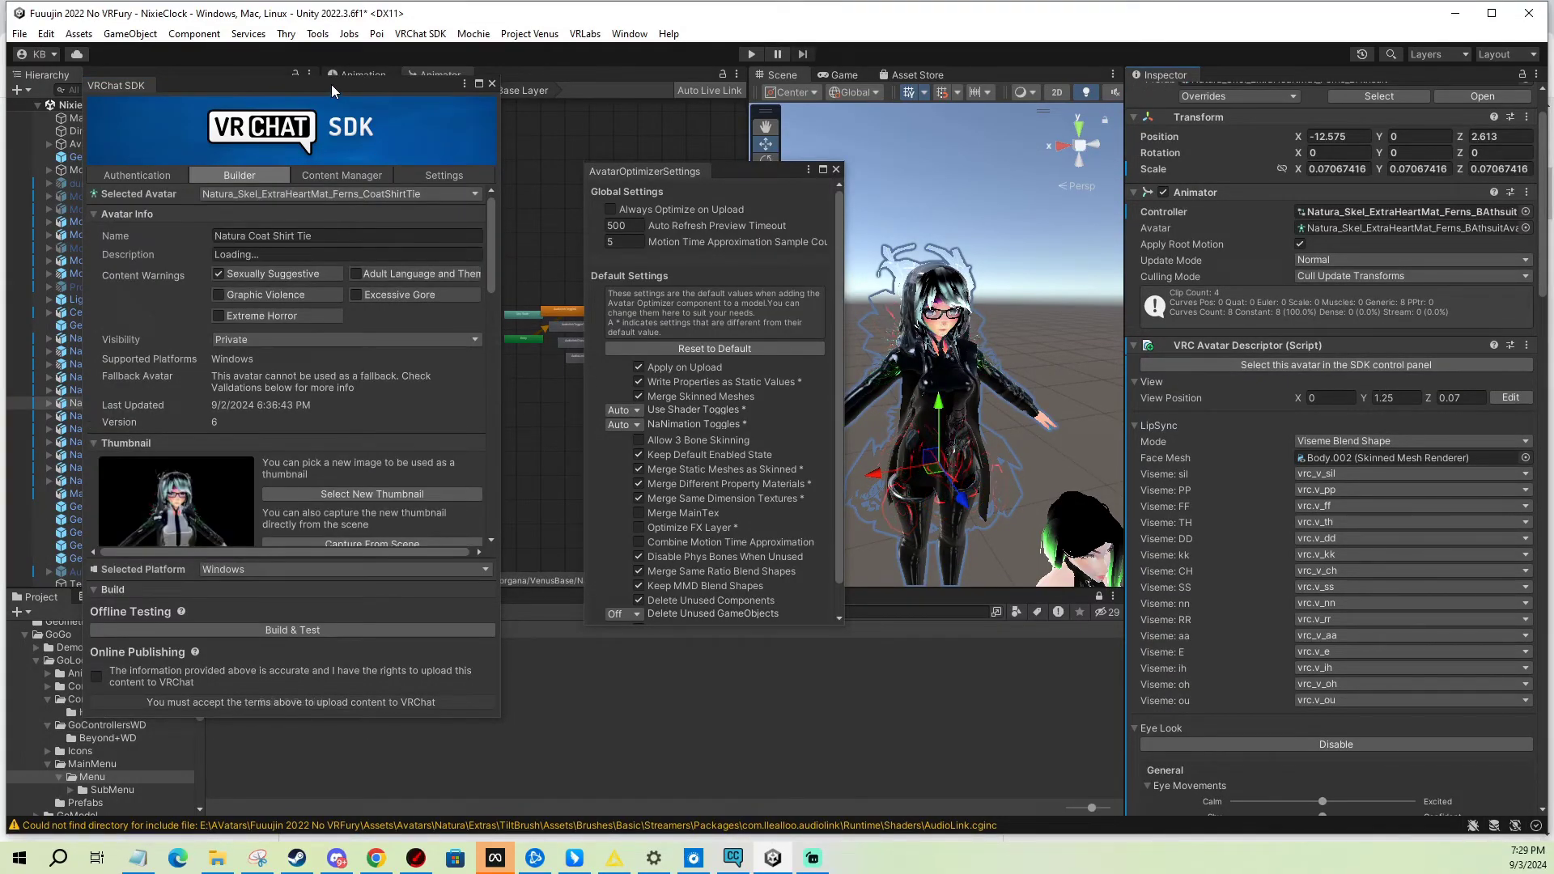
{"action": "left_click_drag", "start_coordinate": [332, 85], "coordinate": [0, 89]}
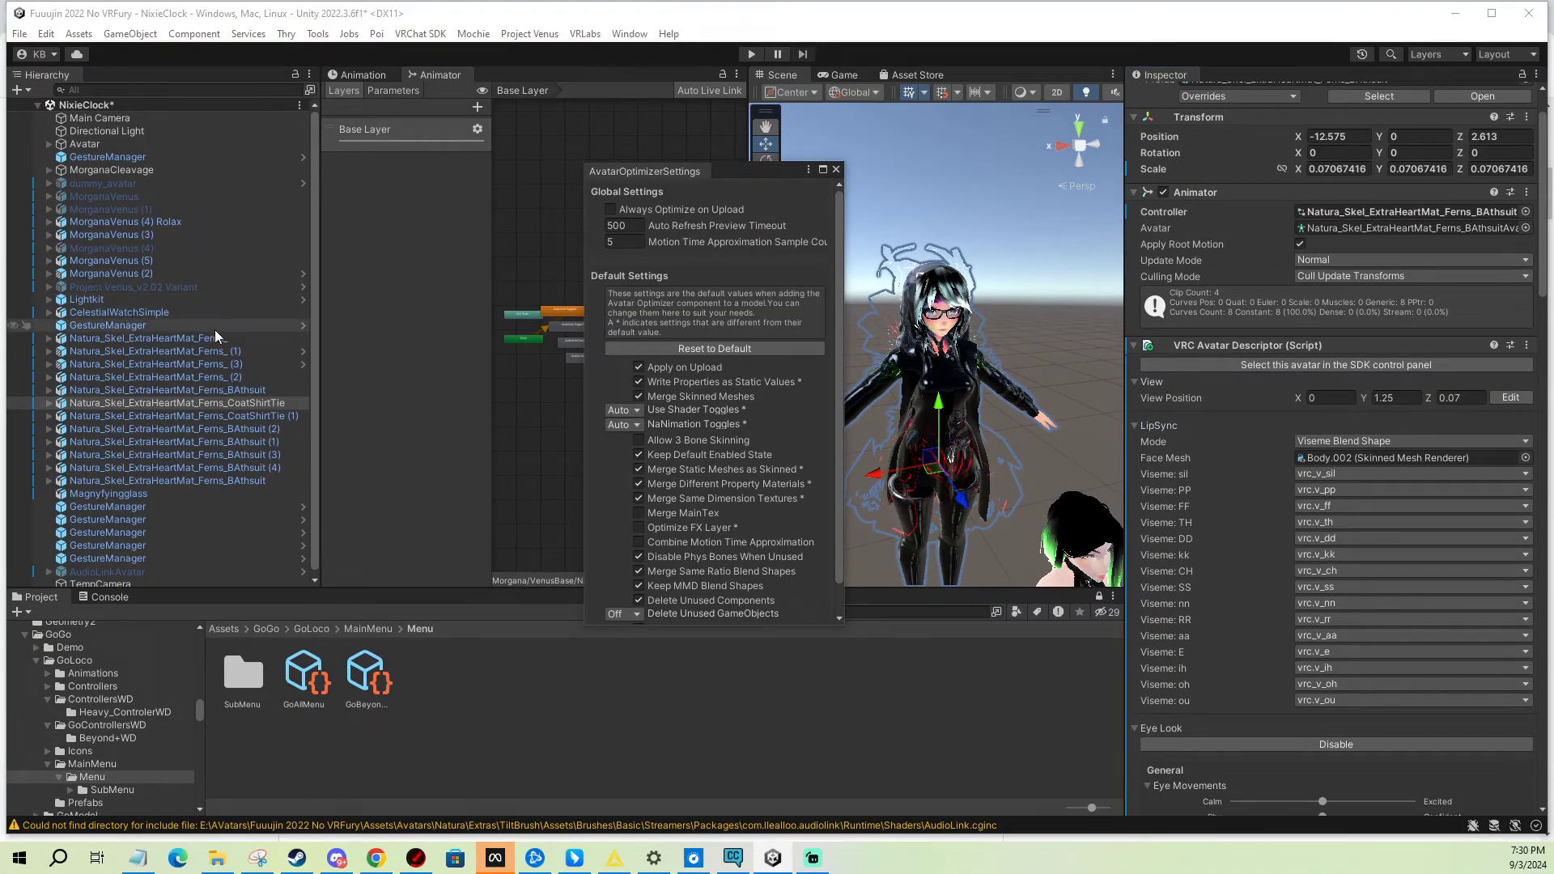
- Add the D 4rk Avatar Optimizer to MorganaVenus (2), projecting Blend Shapes 135 to 23
{"action": "left_click", "coordinate": [146, 274]}
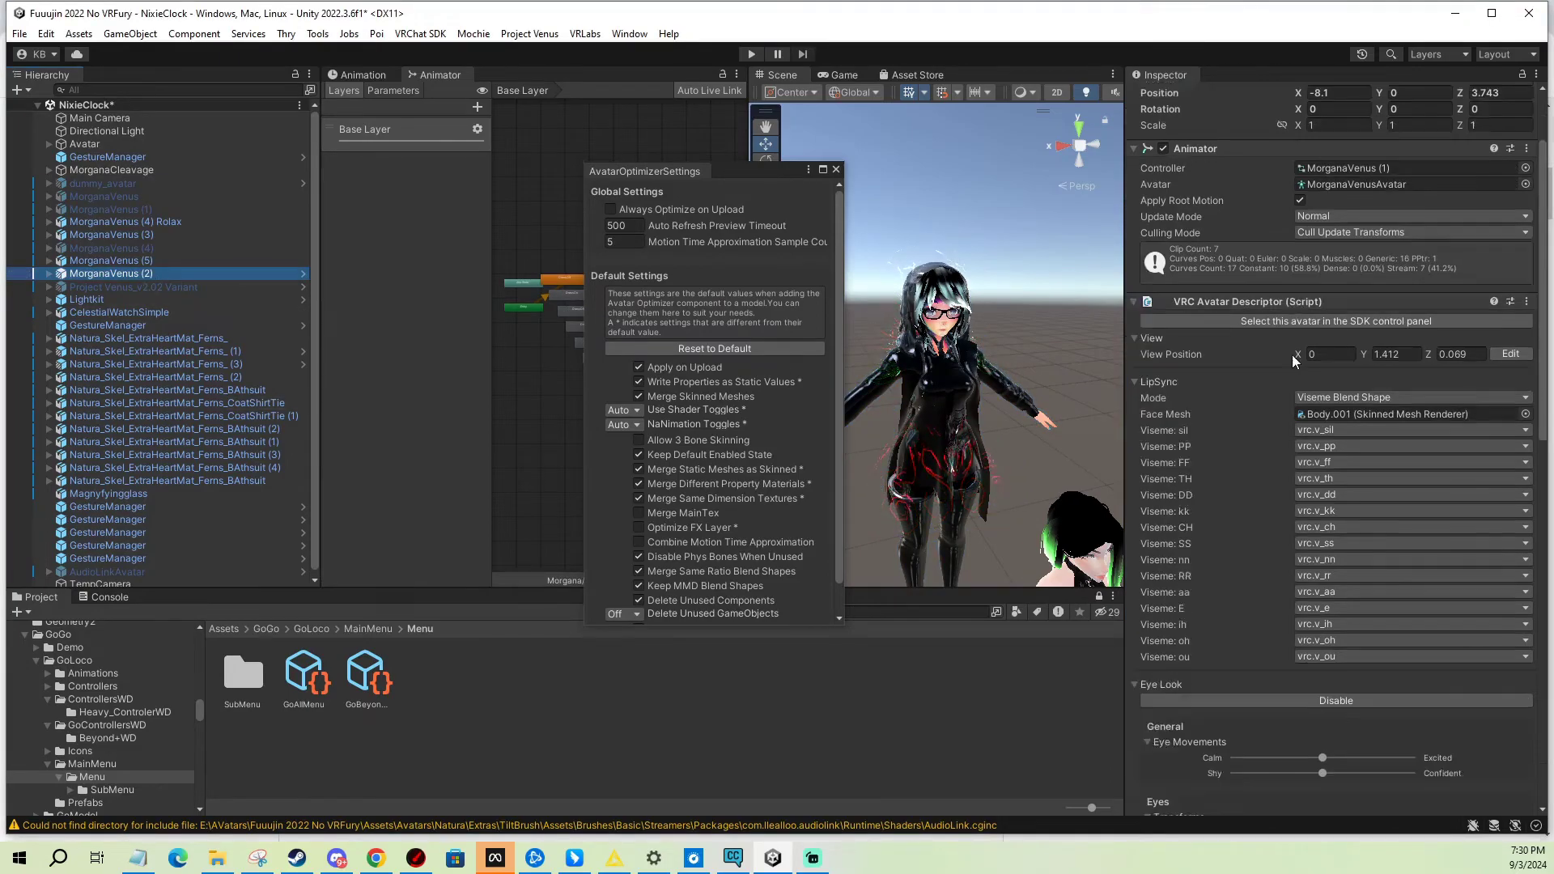
{"action": "scroll", "coordinate": [1304, 407], "scroll_direction": "down", "scroll_amount": 15}
{"action": "left_click", "coordinate": [1372, 790]}
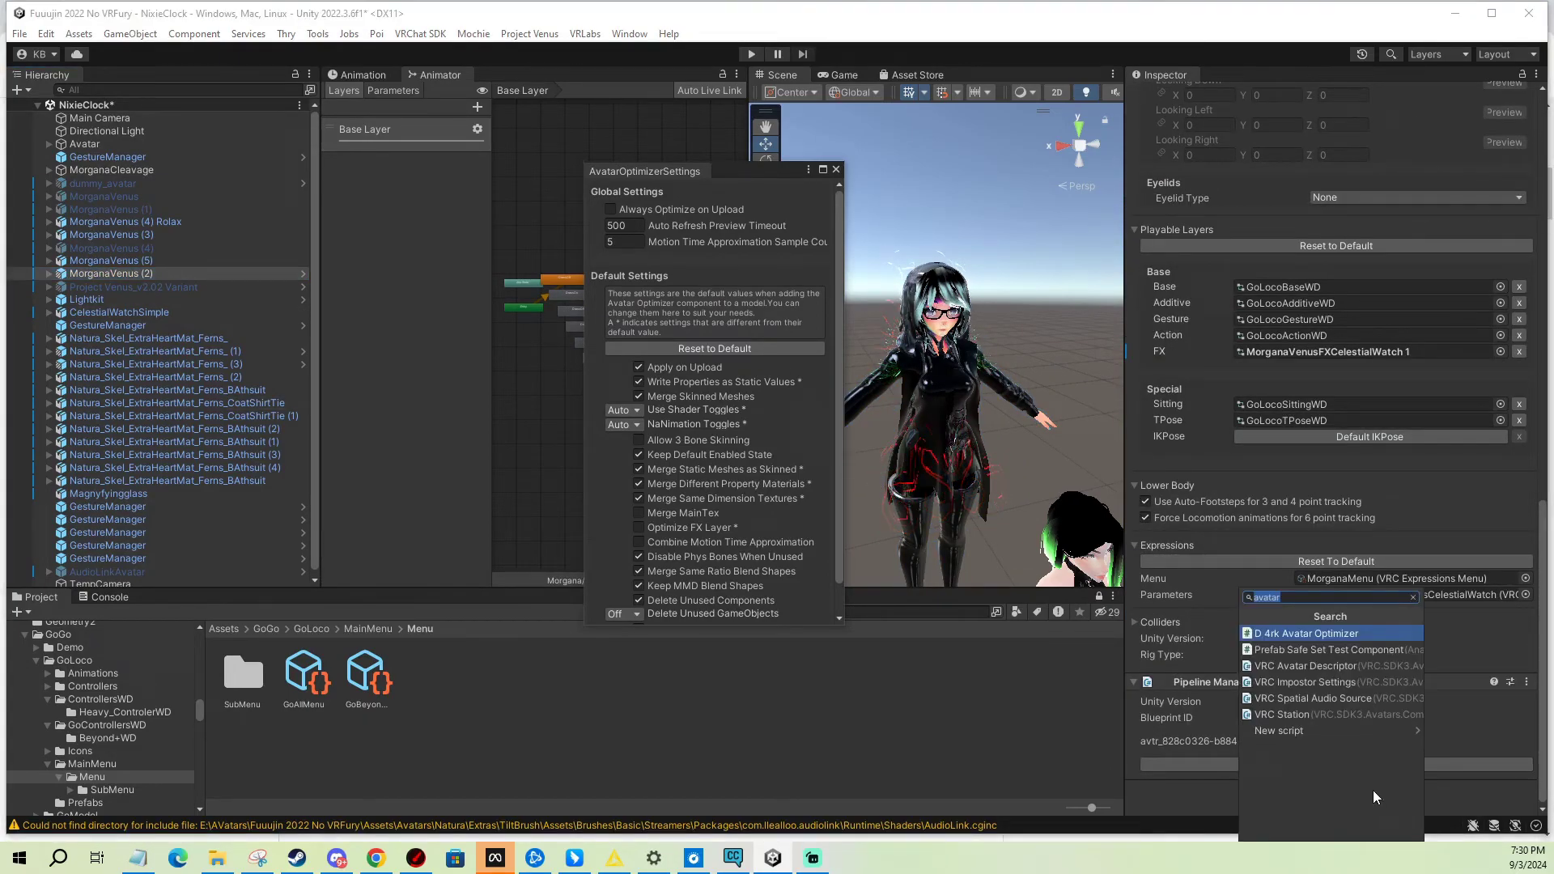
{"action": "left_click", "coordinate": [1318, 633]}
{"action": "scroll", "coordinate": [1299, 508], "scroll_direction": "down", "scroll_amount": 10}
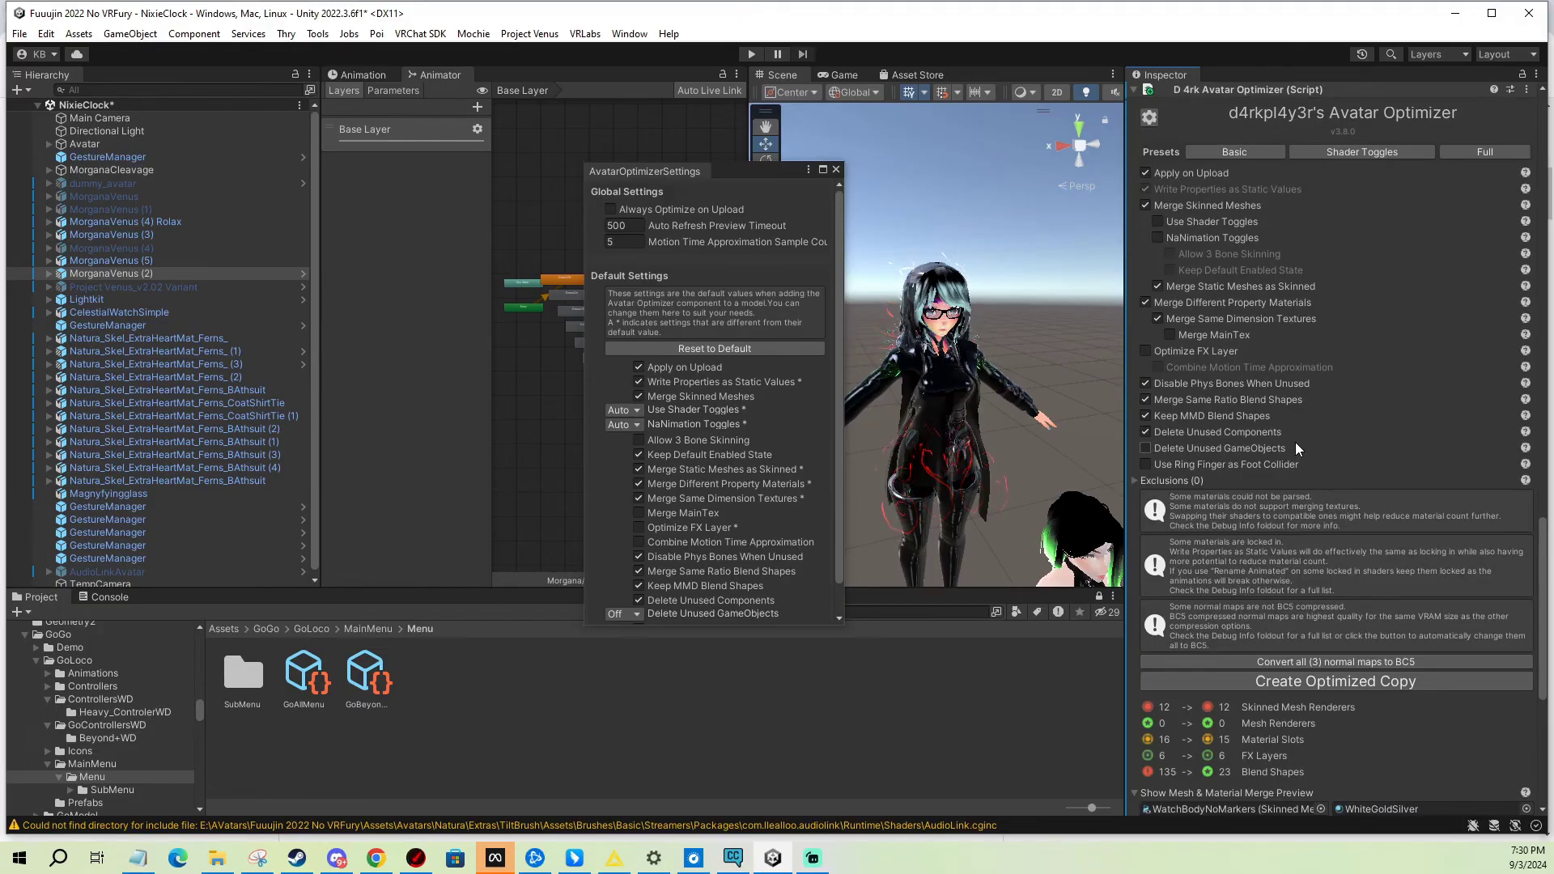
{"action": "scroll", "coordinate": [1303, 502], "scroll_direction": "down", "scroll_amount": 2}
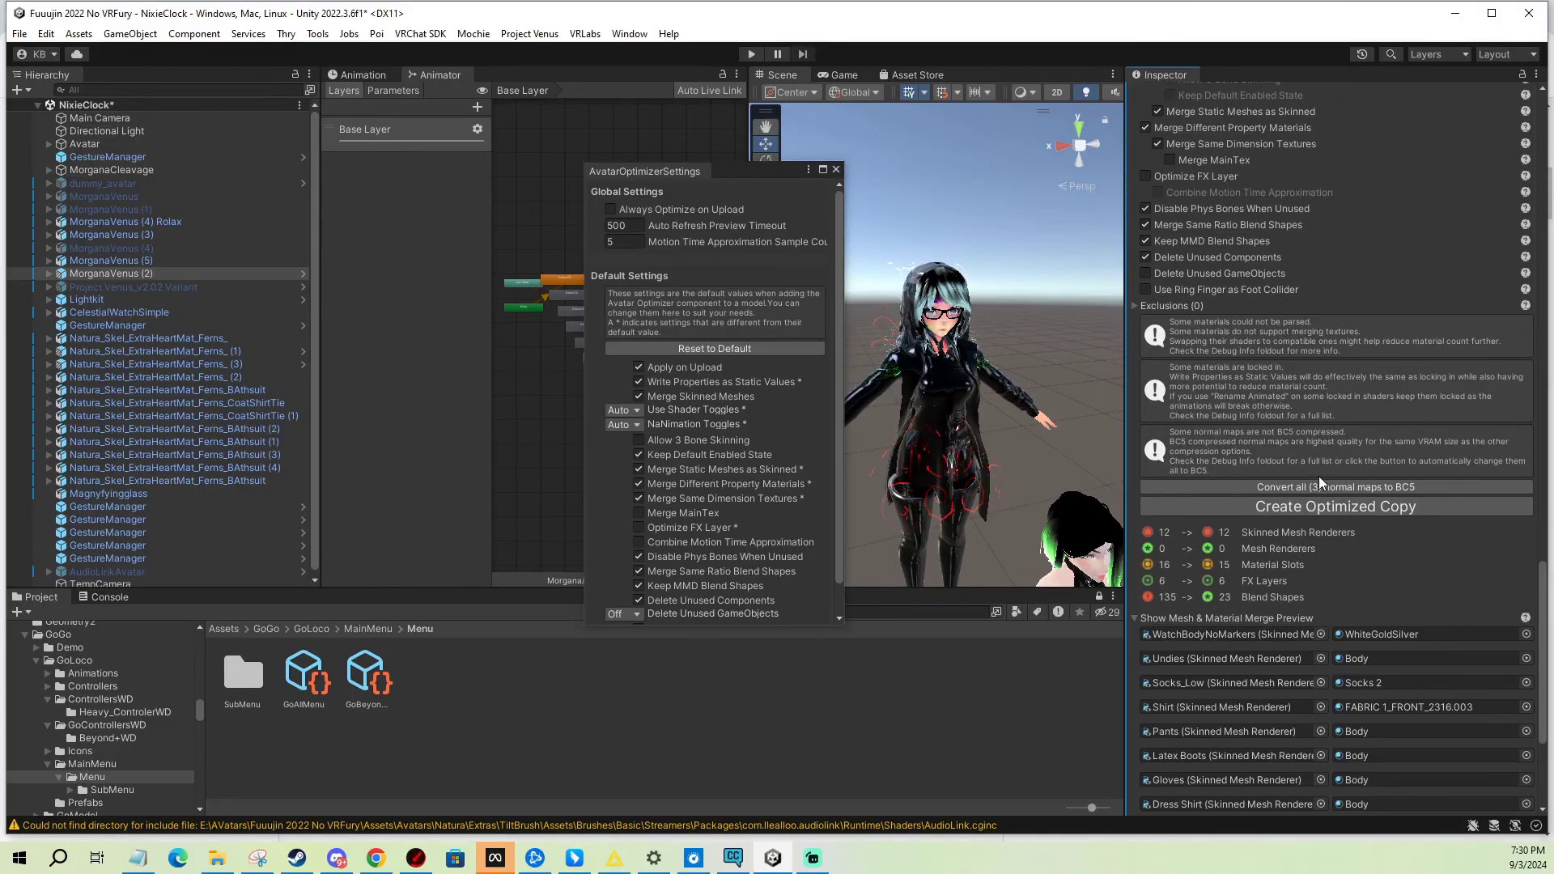
- Remove the optimizer component from MorganaVenus (2) again via its ⋮ menu
{"action": "scroll", "coordinate": [1336, 417], "scroll_direction": "up", "scroll_amount": 3}
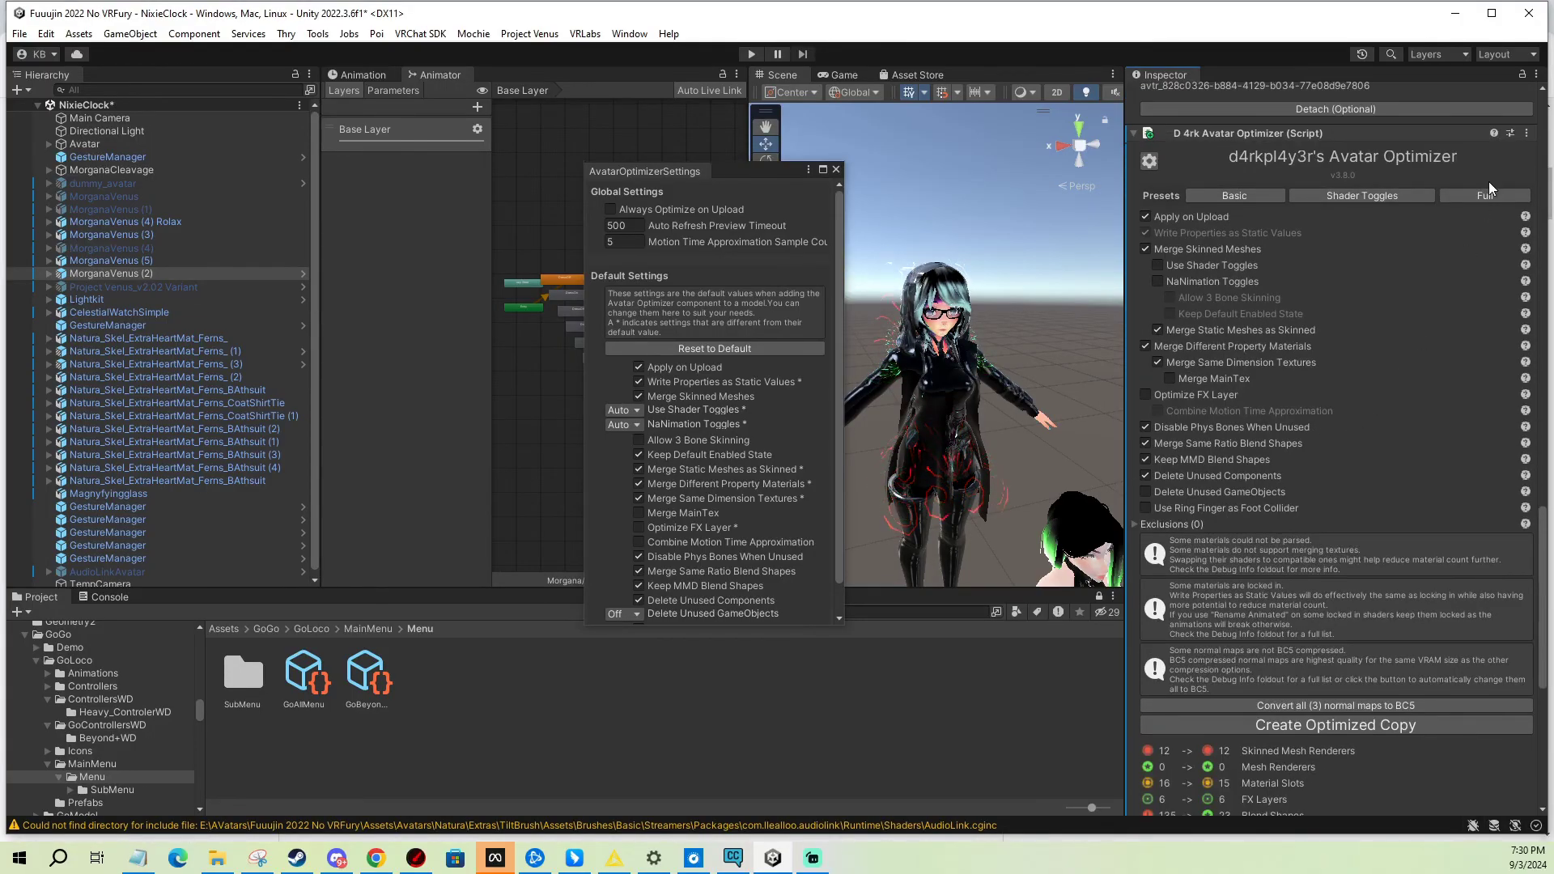
{"action": "scroll", "coordinate": [1493, 194], "scroll_direction": "up", "scroll_amount": 2}
{"action": "left_click", "coordinate": [1526, 264]}
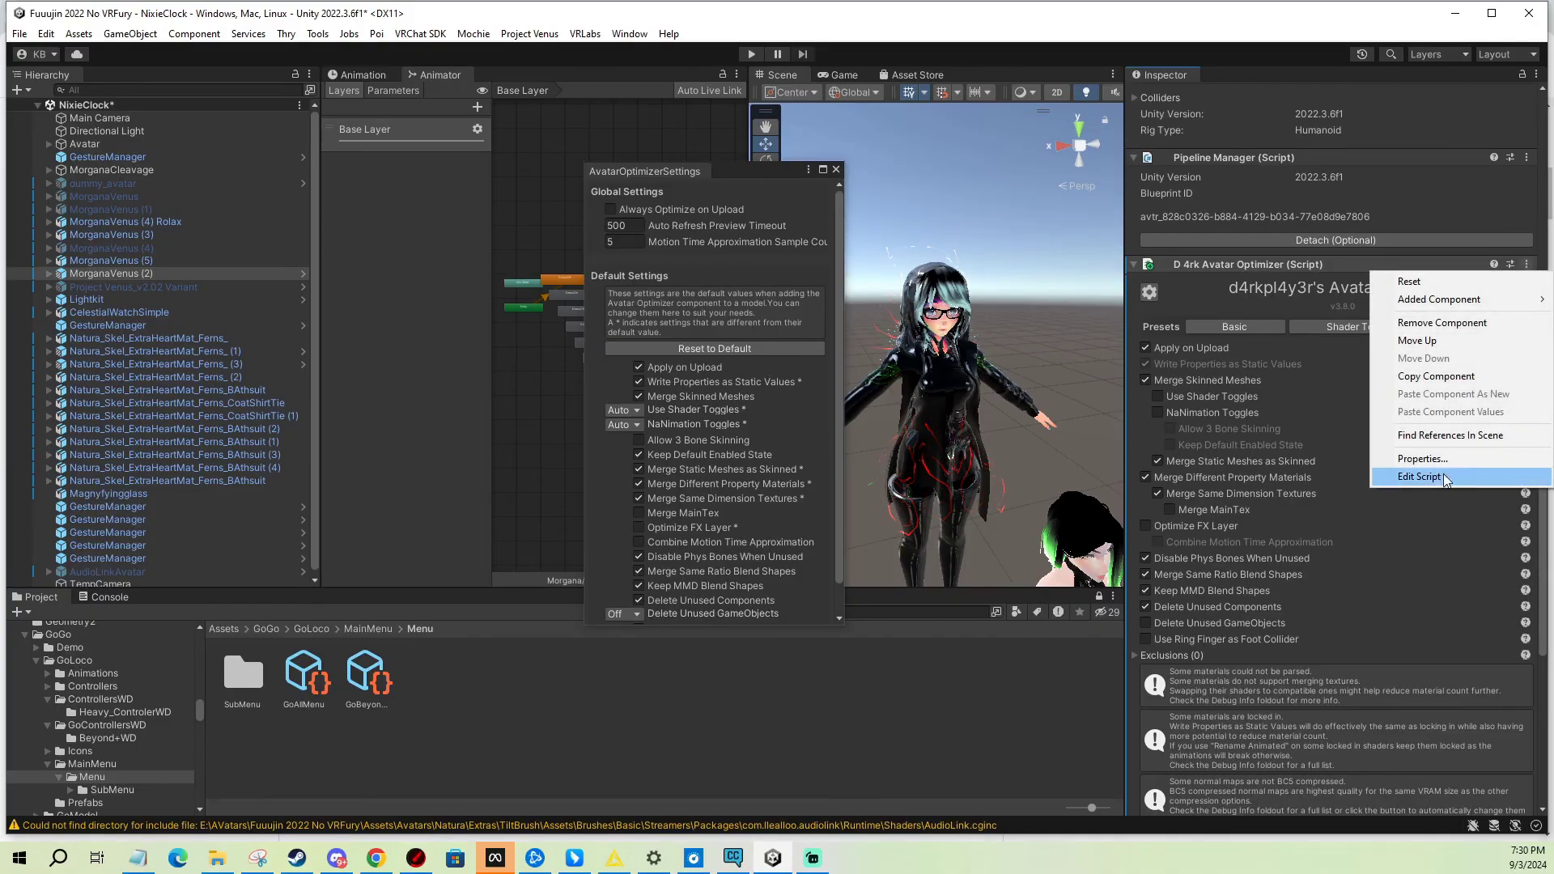
{"action": "left_click", "coordinate": [1424, 340]}
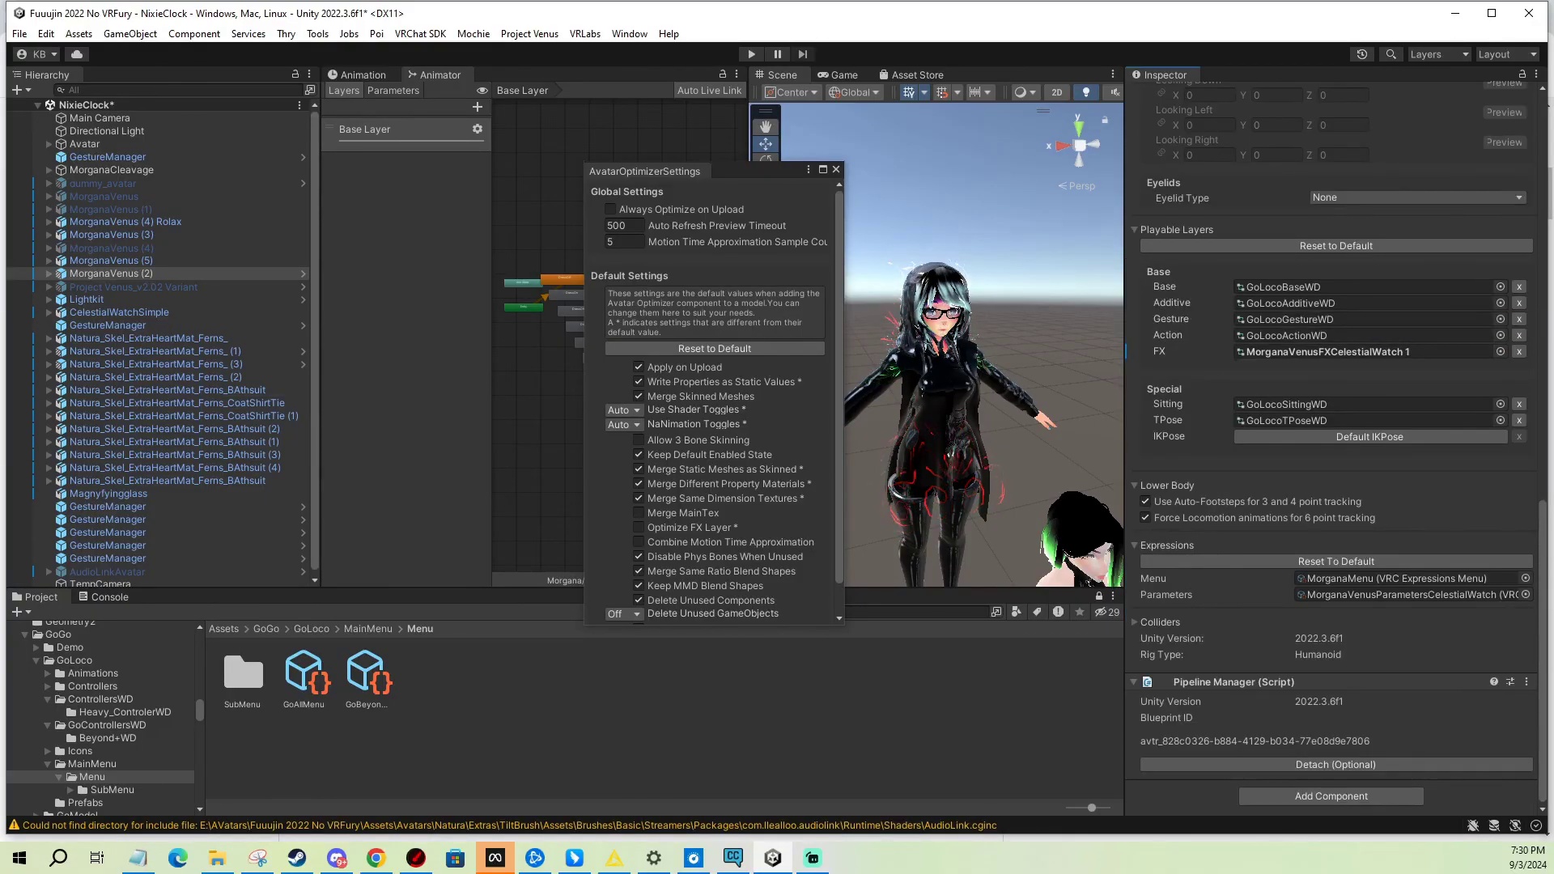